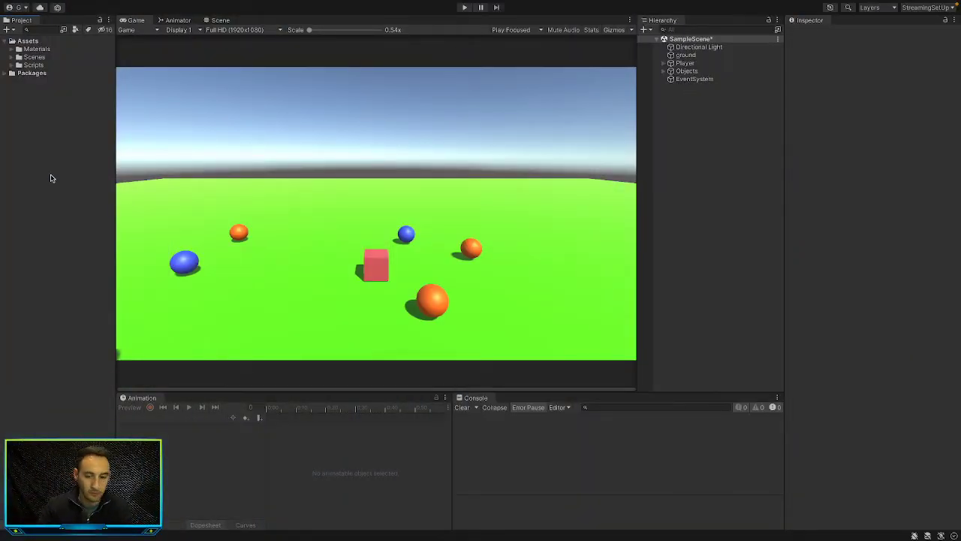
Play and stop the scene, then add a UI Image, creating a Canvas with a white square.
click(465, 7)
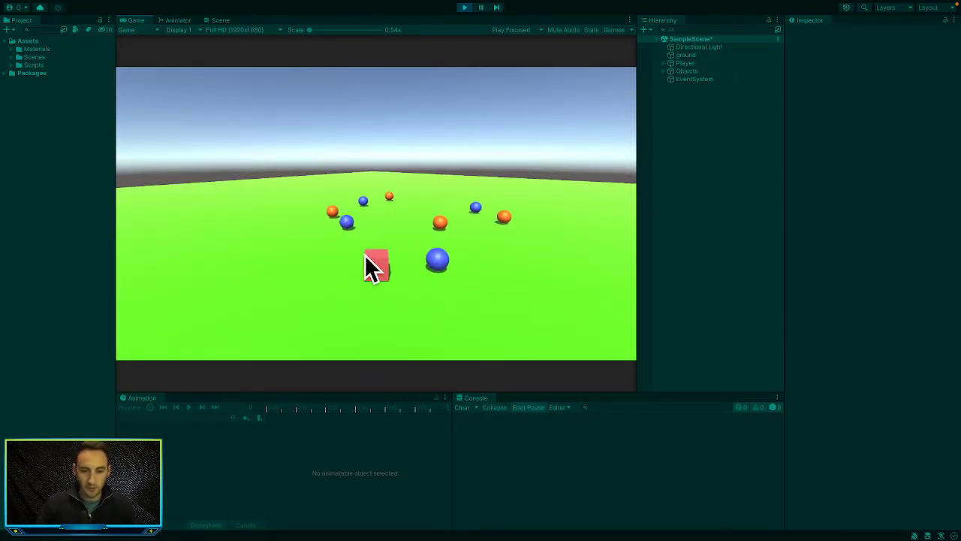
click(465, 9)
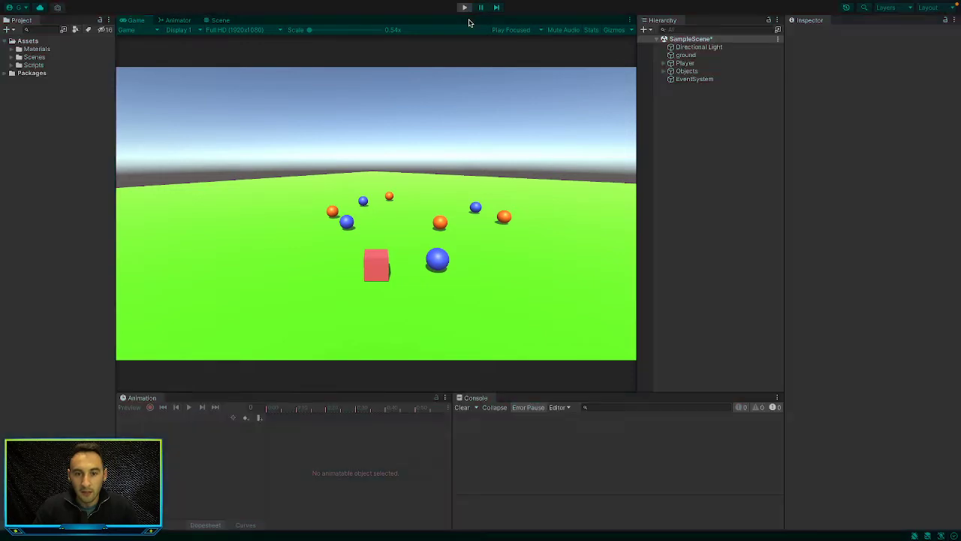
right_click(684, 111)
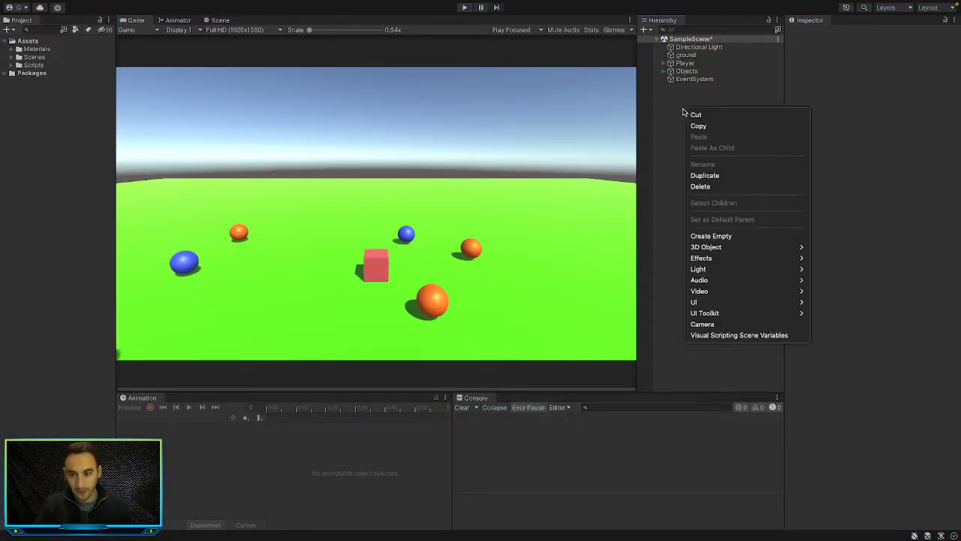
mouse_move(719, 262)
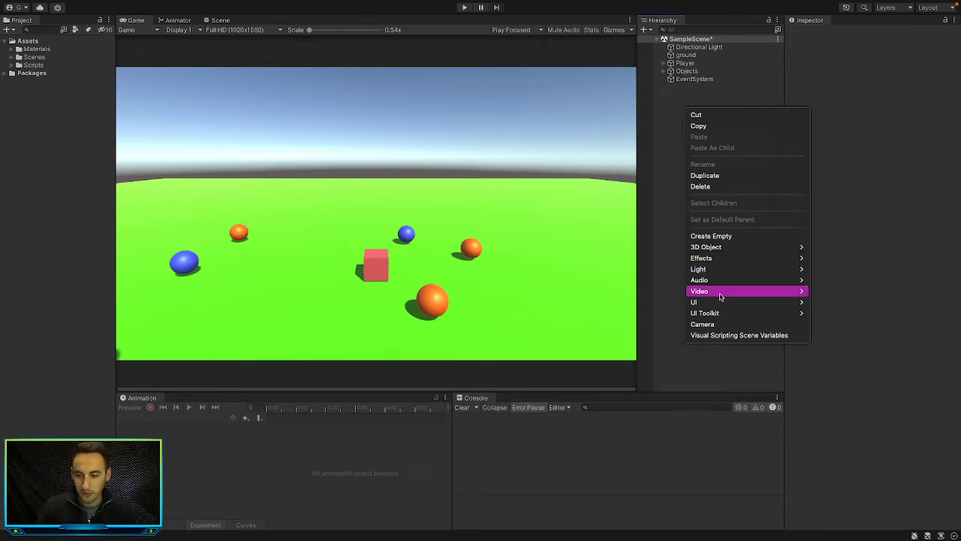
mouse_move(723, 301)
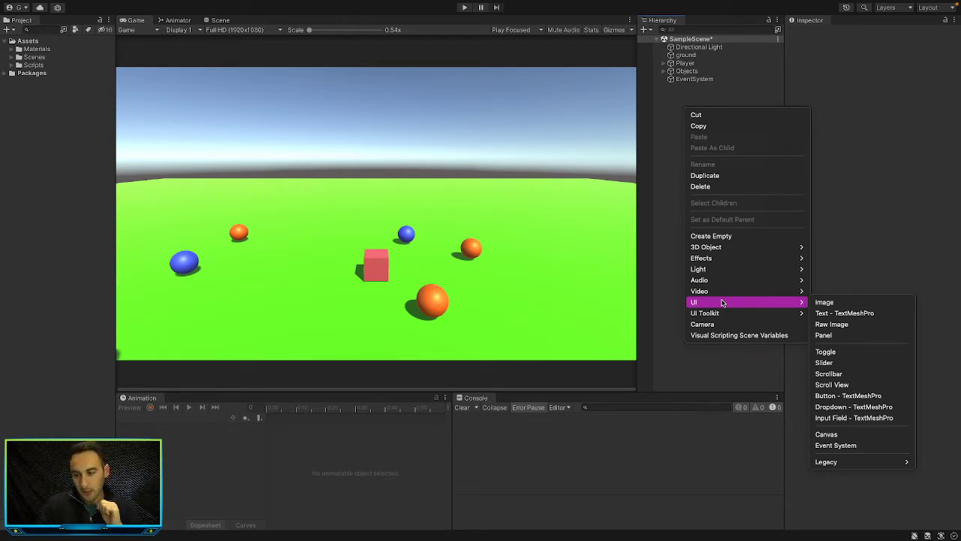
click(684, 95)
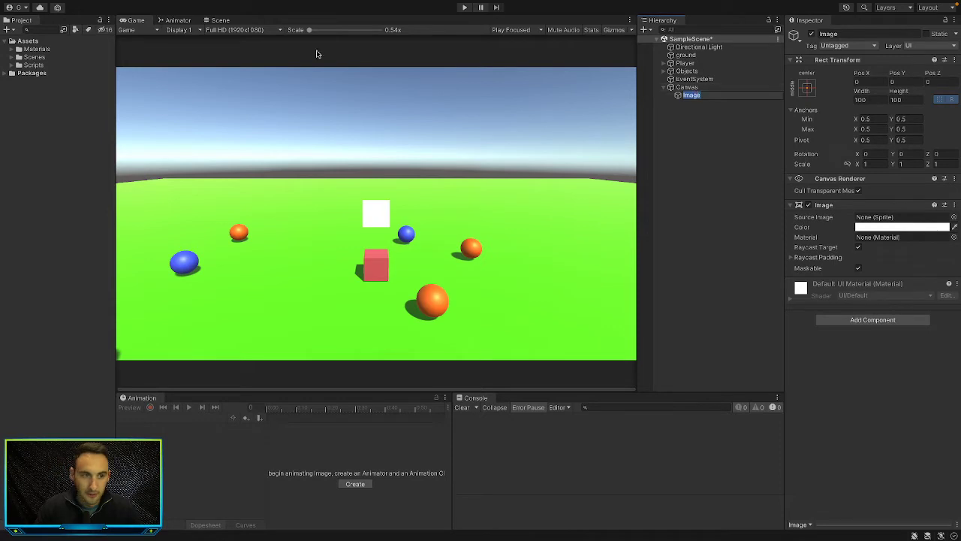
Keep the default Image name and frame it in a 2D Scene view.
key(Return)
key(ctrl+1)
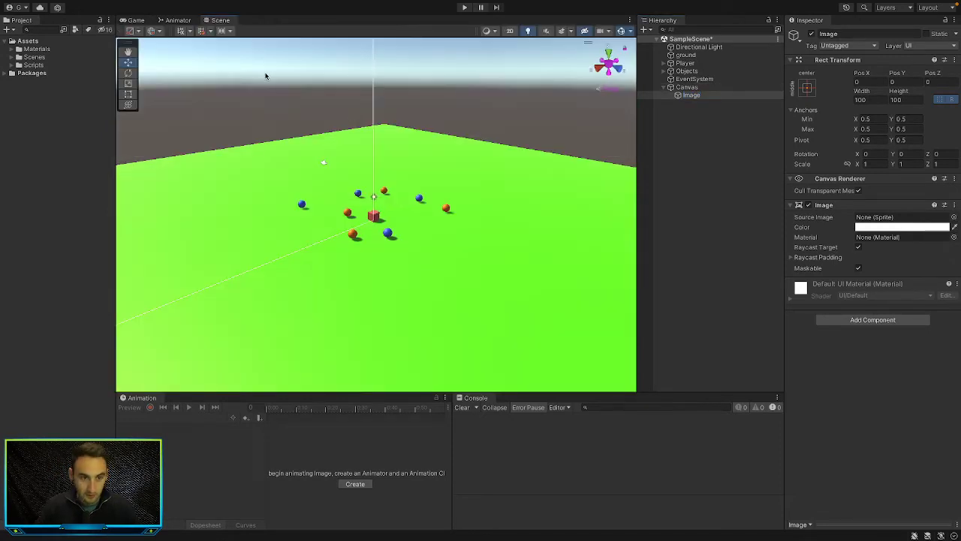
double_click(691, 95)
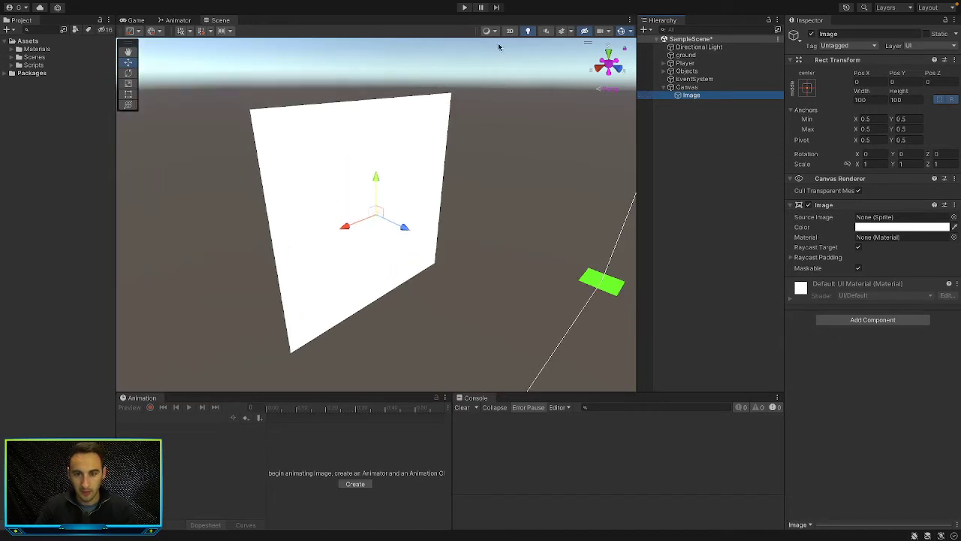
click(510, 31)
scroll(450, 165, down, 6)
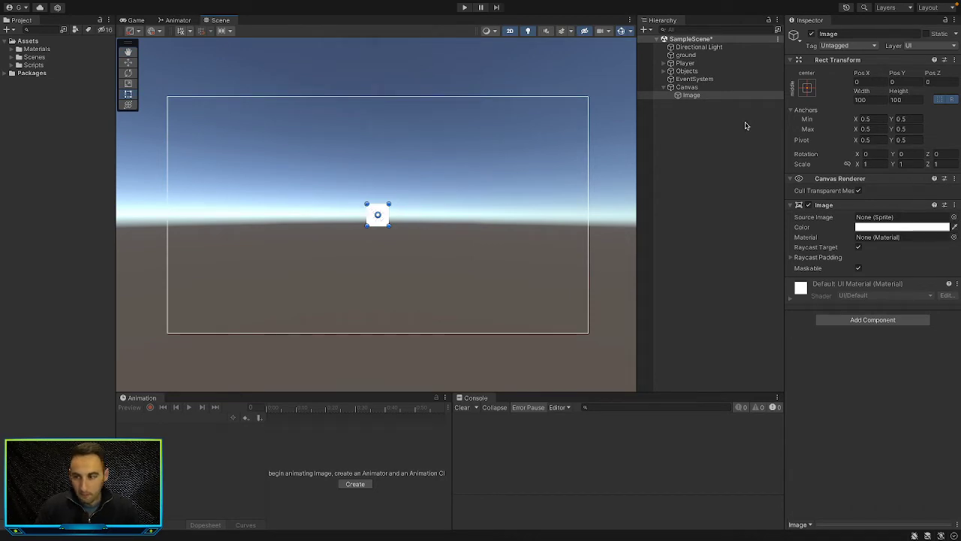
Anchor the image, its pivot and its position to the top-right corner preset.
click(808, 89)
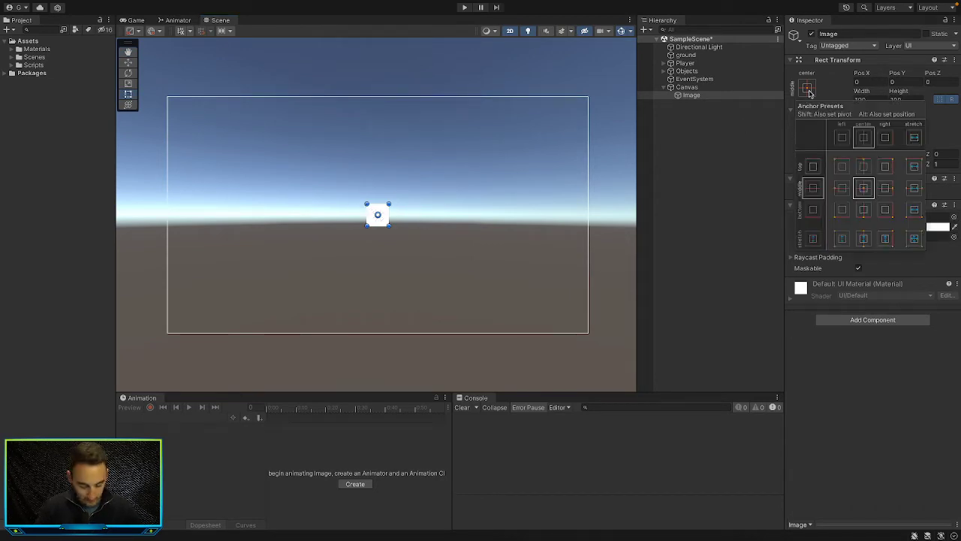
click(886, 167)
shift+click(886, 168)
alt+shift+click(886, 168)
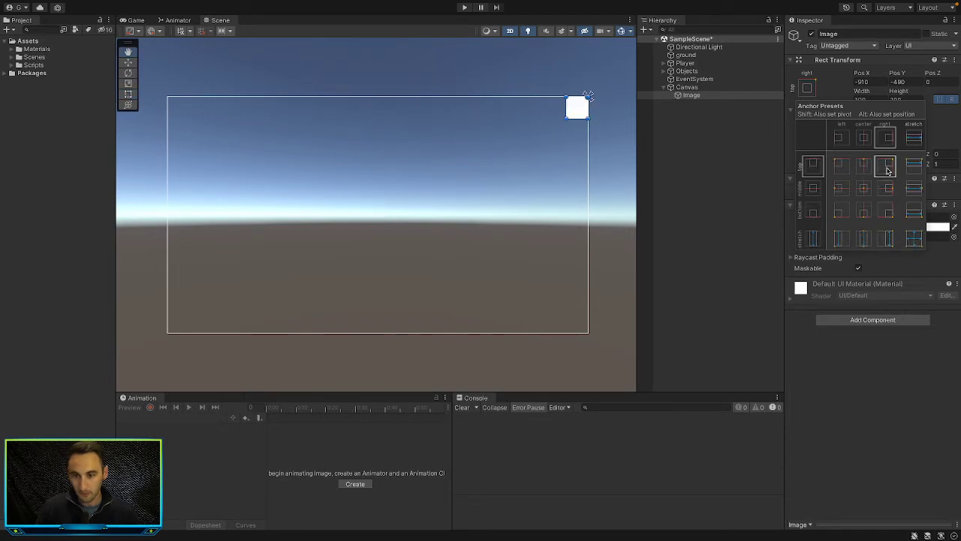
Size the image 250×250 at Pos X and Y -50, then check it in the Game view.
click(873, 100)
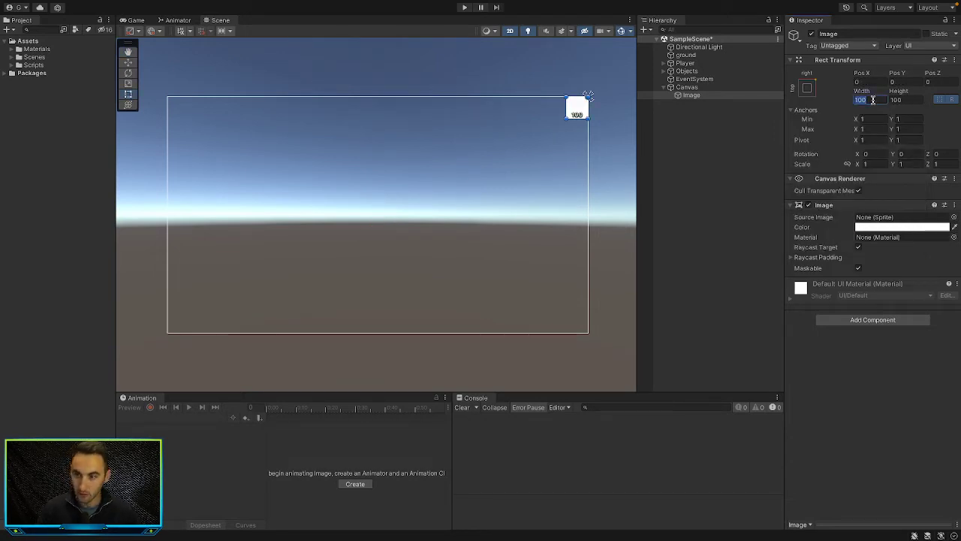
text(250)
key(Tab)
text(250)
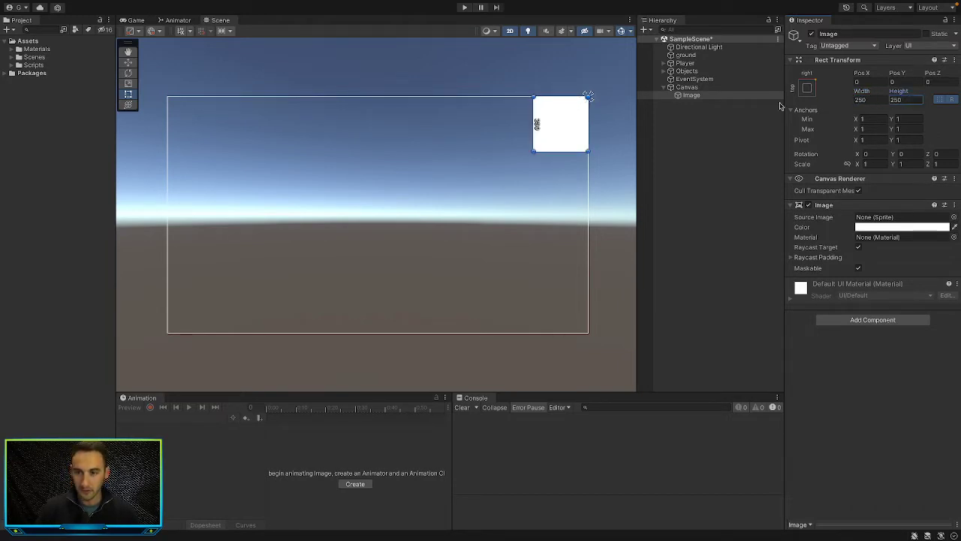
click(877, 82)
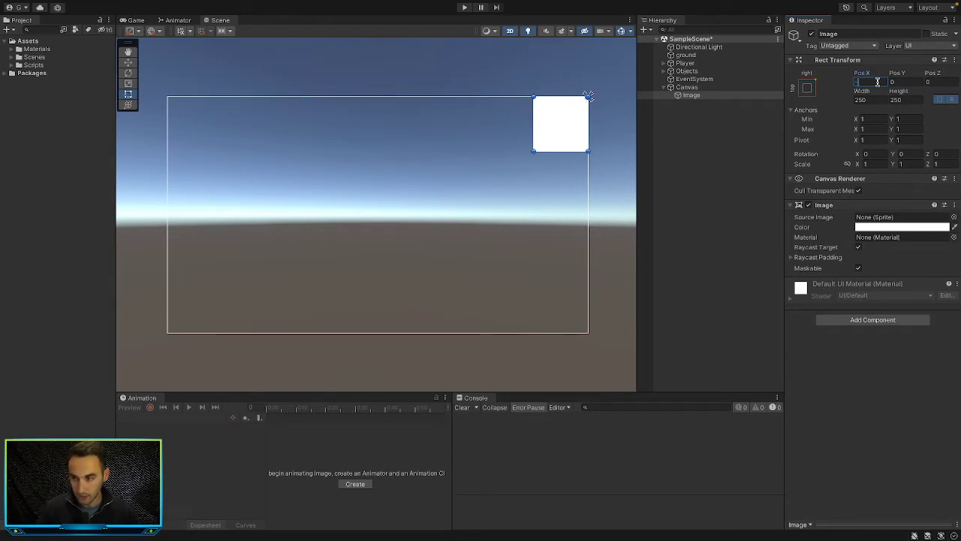
text(-50)
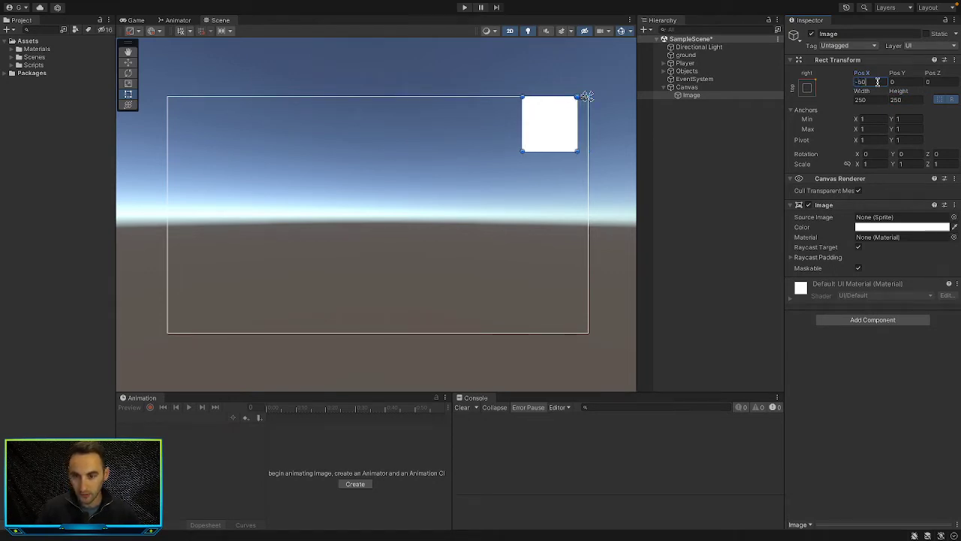
click(903, 82)
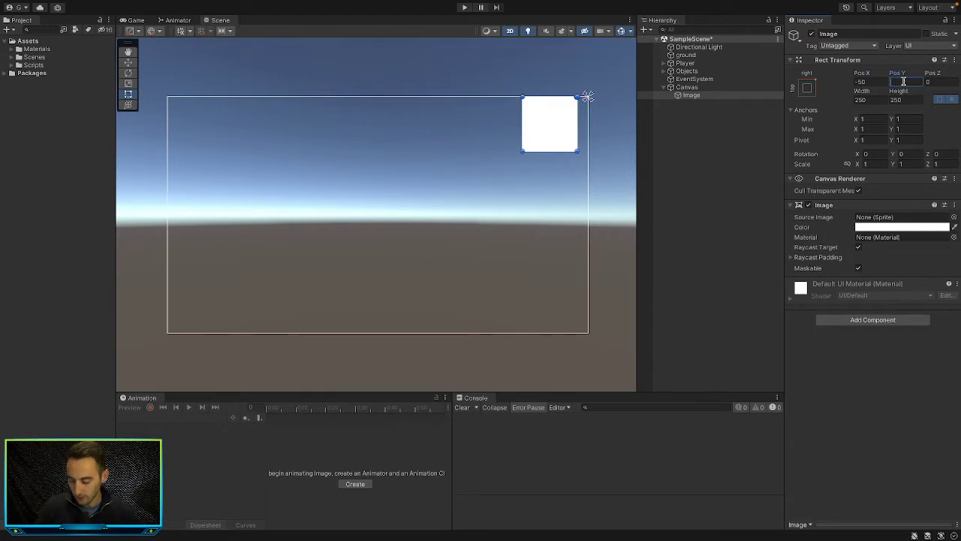
text(-50)
click(754, 156)
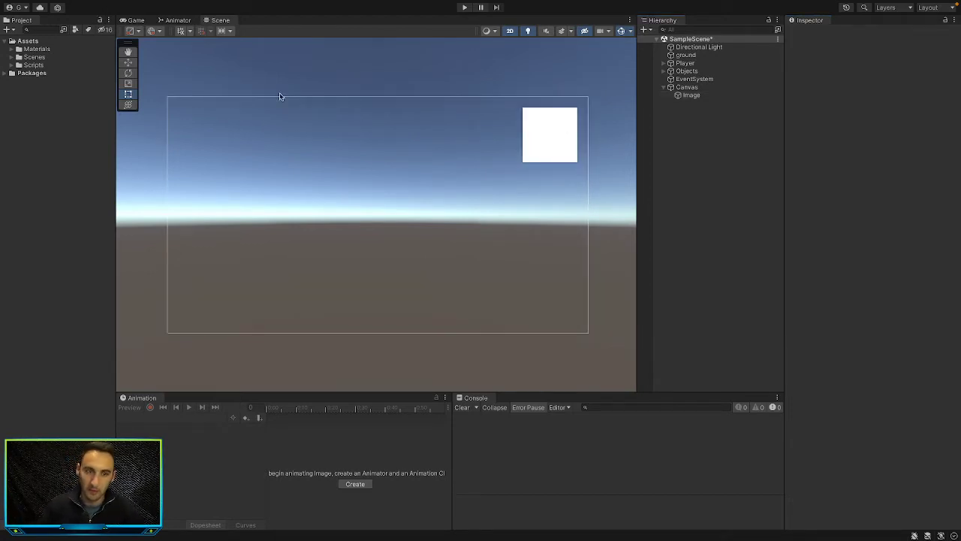
click(135, 21)
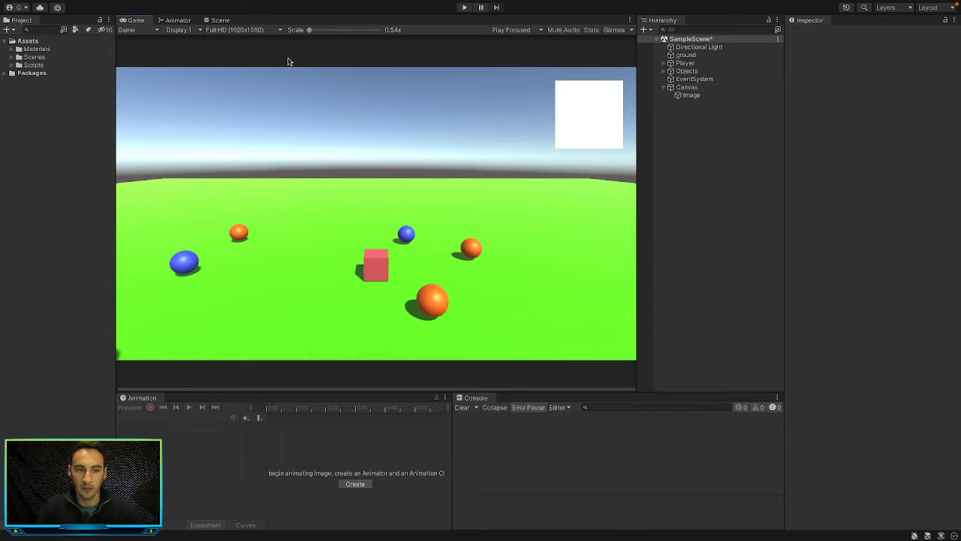
Change the Image colour to black.
click(220, 20)
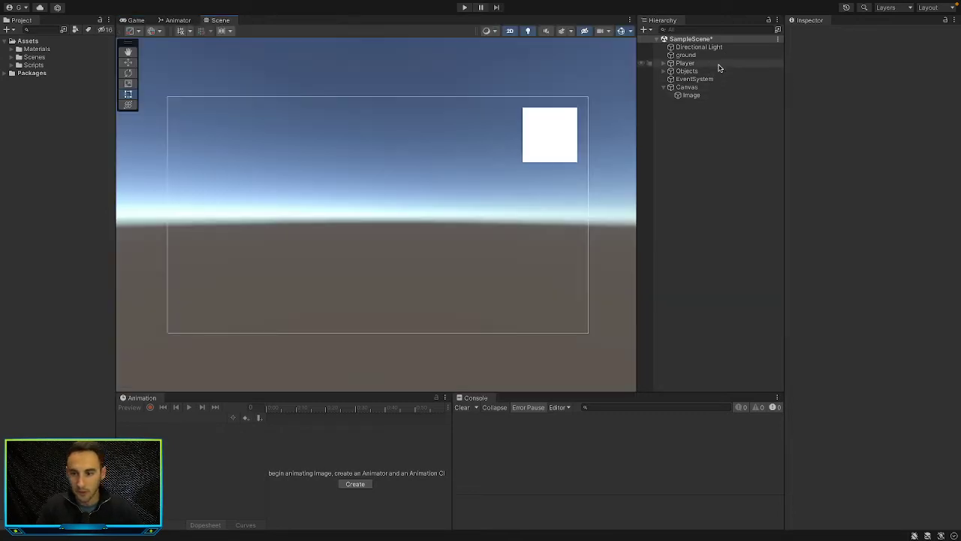
click(692, 95)
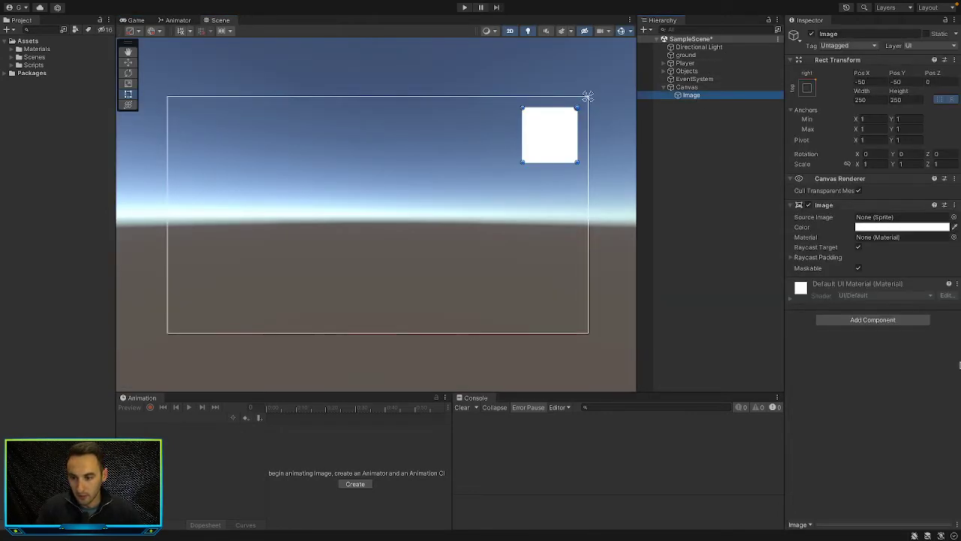
click(878, 228)
drag(886, 300, 853, 355)
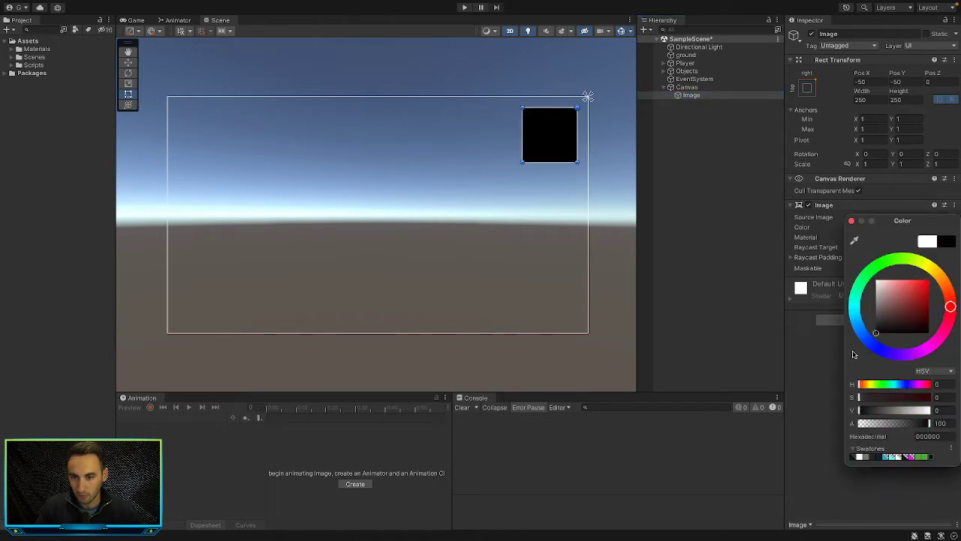
click(851, 221)
click(560, 234)
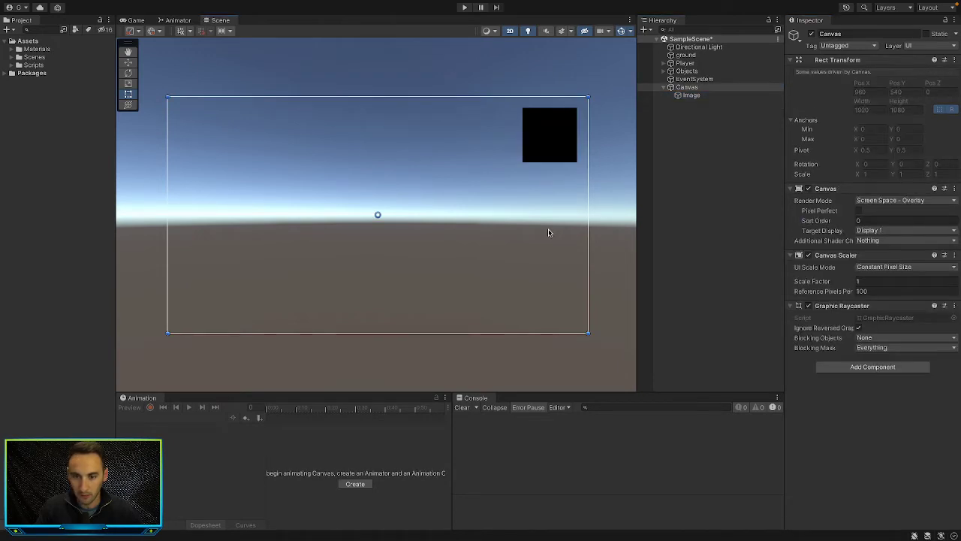
Add a RawImage as a child of the Image.
click(690, 94)
right_click(689, 95)
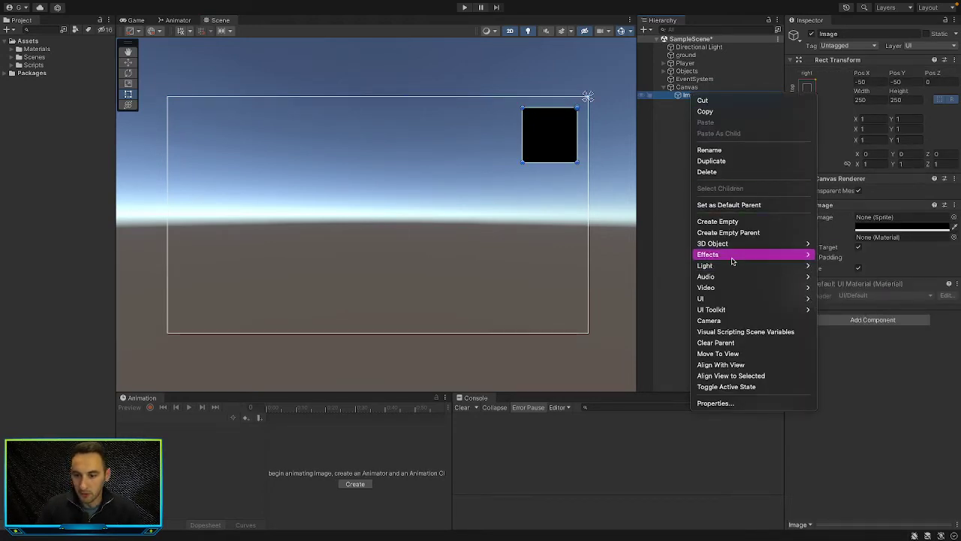
mouse_move(736, 298)
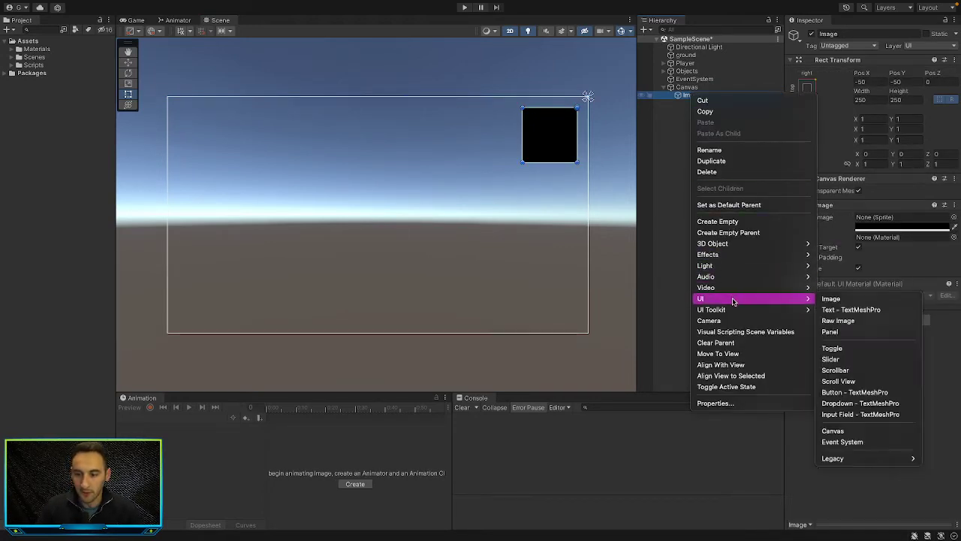
click(850, 321)
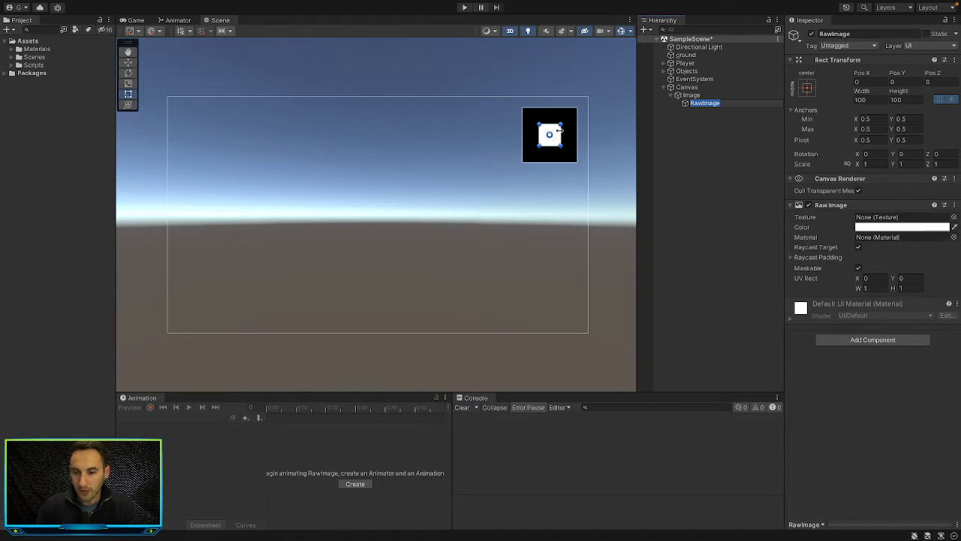
Set the RawImage width and height to 250.
scroll(560, 130, up, 8)
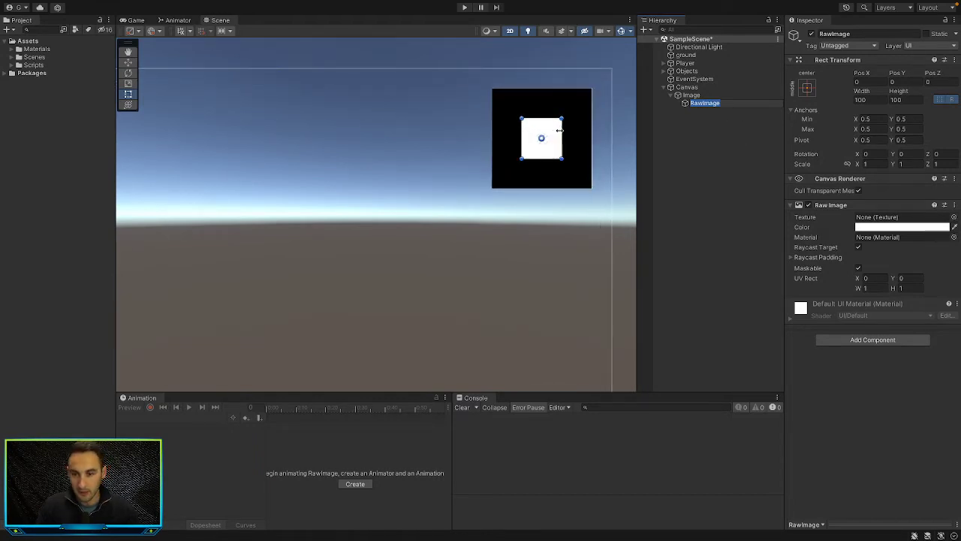
scroll(560, 131, up, 2)
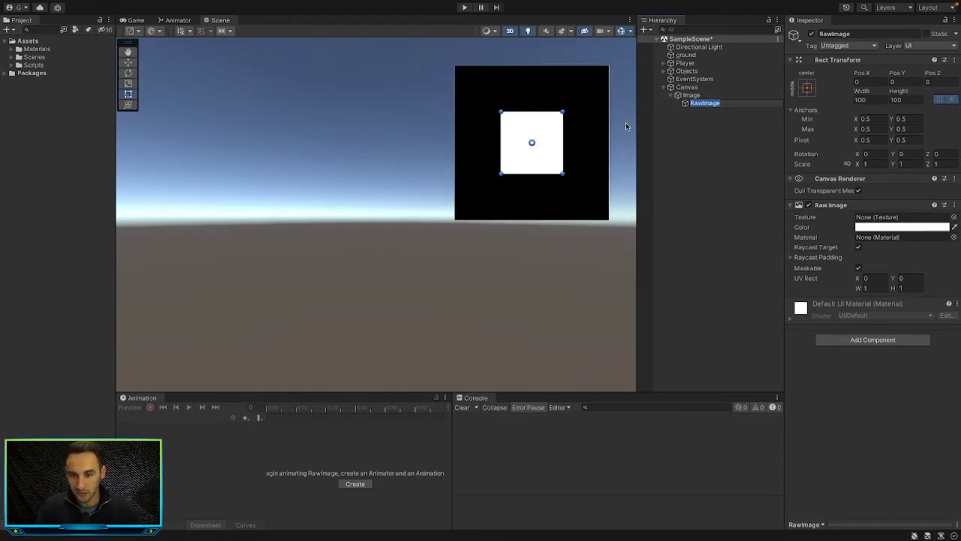
click(728, 129)
click(711, 104)
click(873, 99)
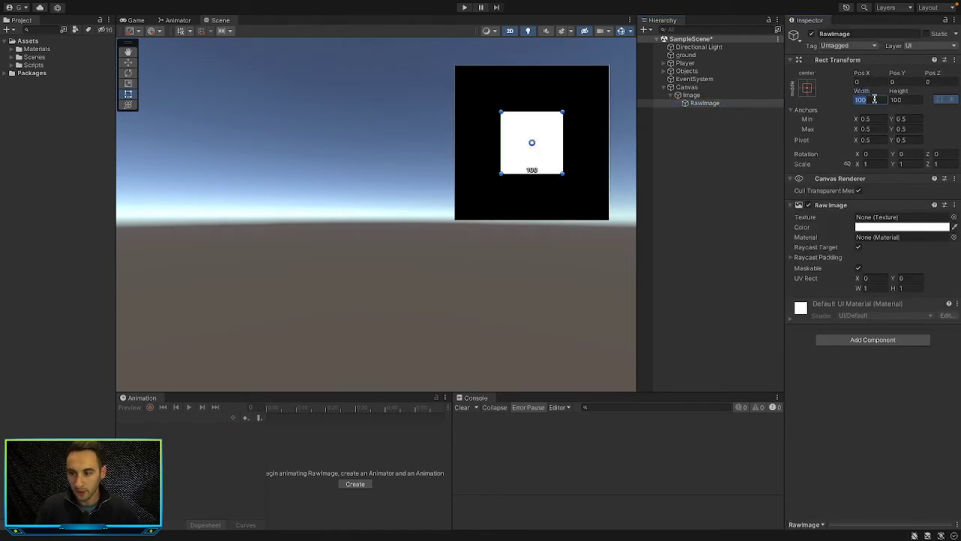
click(725, 95)
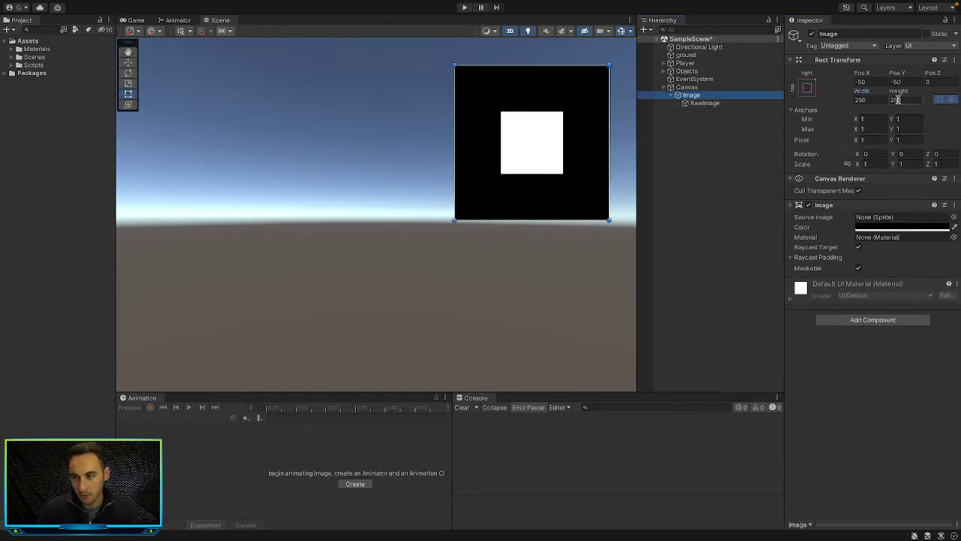
click(862, 100)
click(704, 103)
click(871, 100)
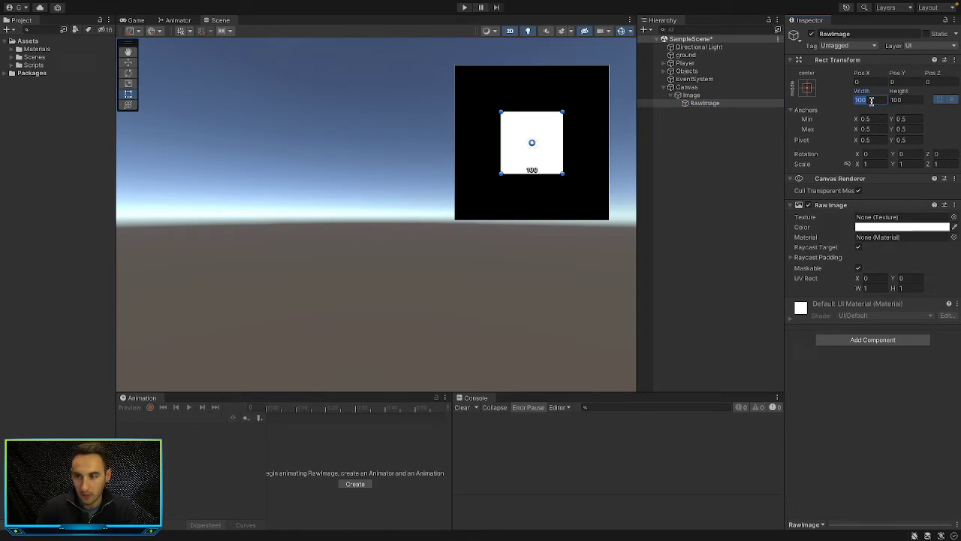
text(250)
key(Tab)
text(250)
Enlarge the parent Image to 260×260 for a thin black border.
click(692, 95)
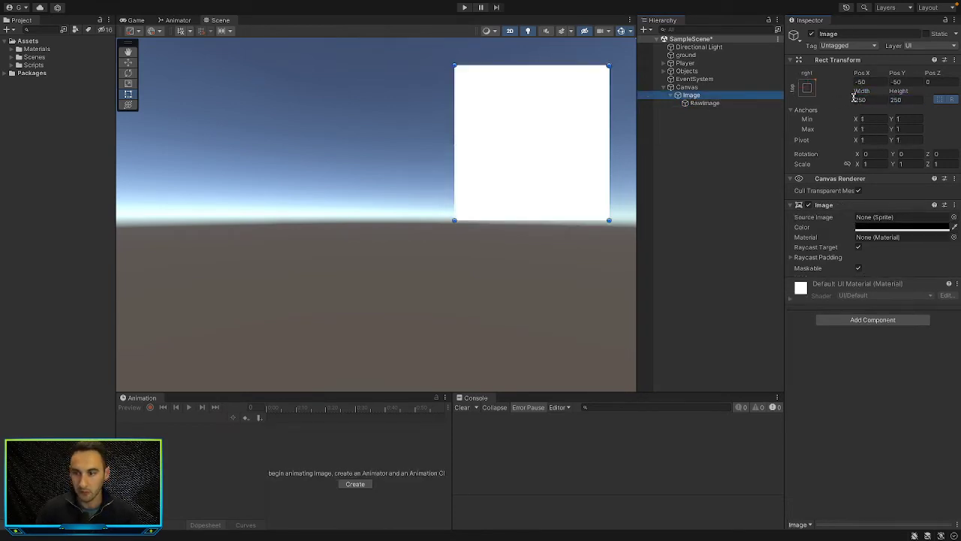
click(868, 99)
text(2)
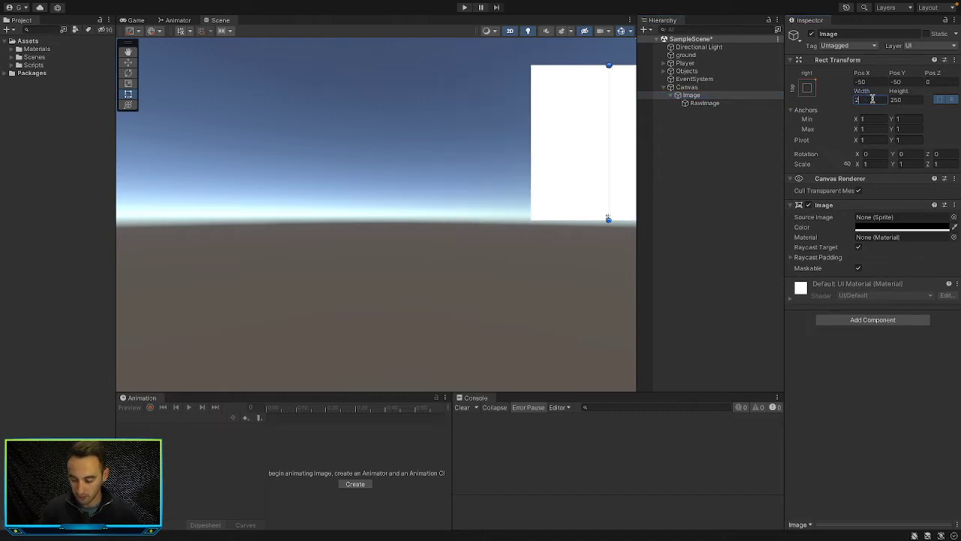
text(60)
key(Tab)
text(260)
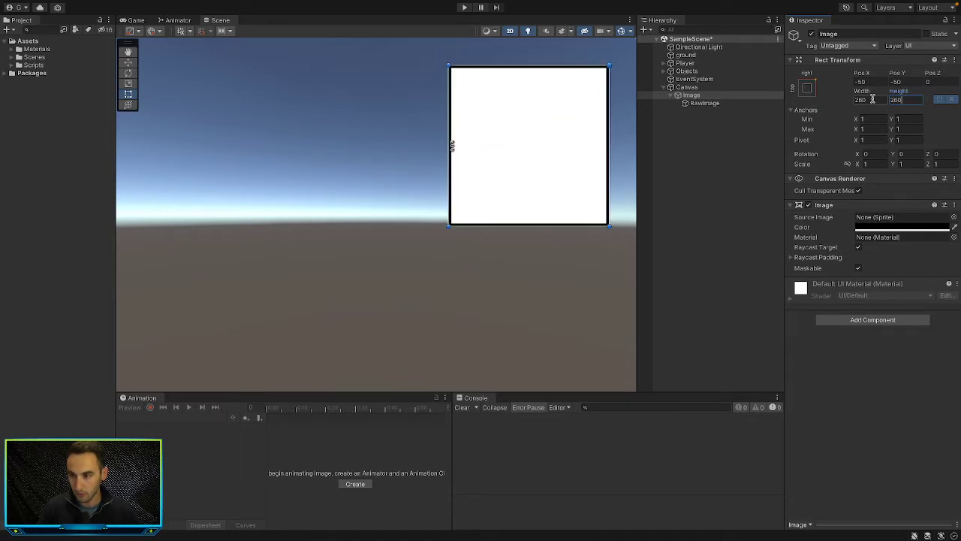
Check the minimap in the Game view and inspect the RawImage's Texture field.
click(698, 193)
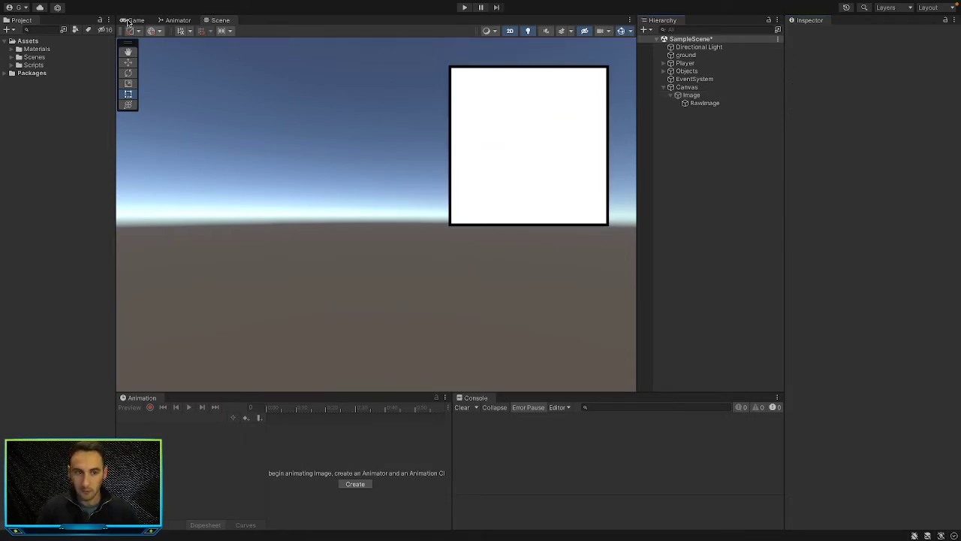
click(129, 20)
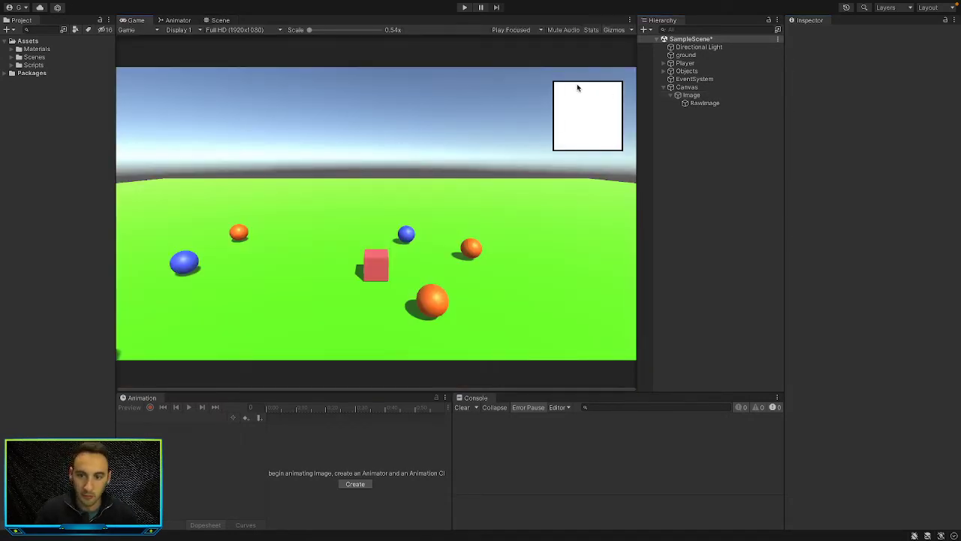
click(705, 103)
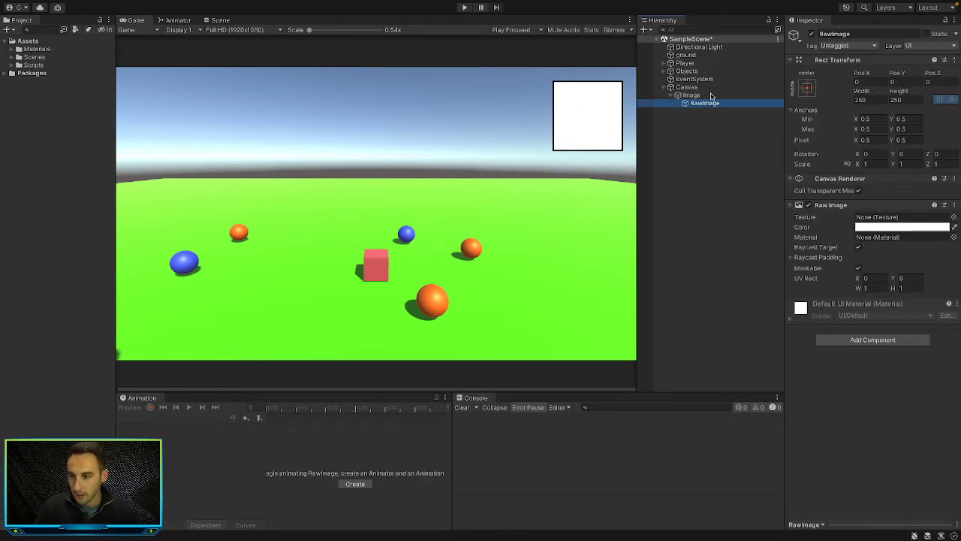
click(705, 153)
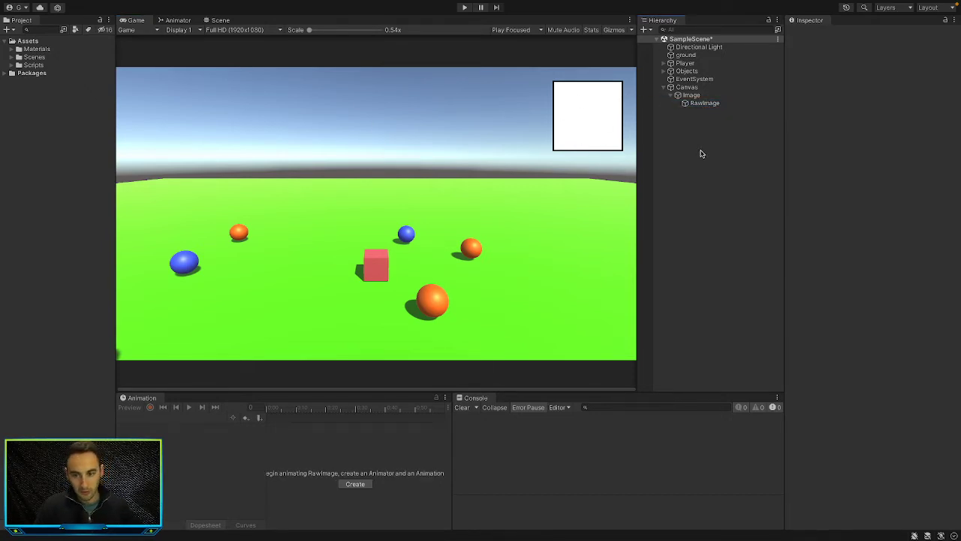
click(705, 104)
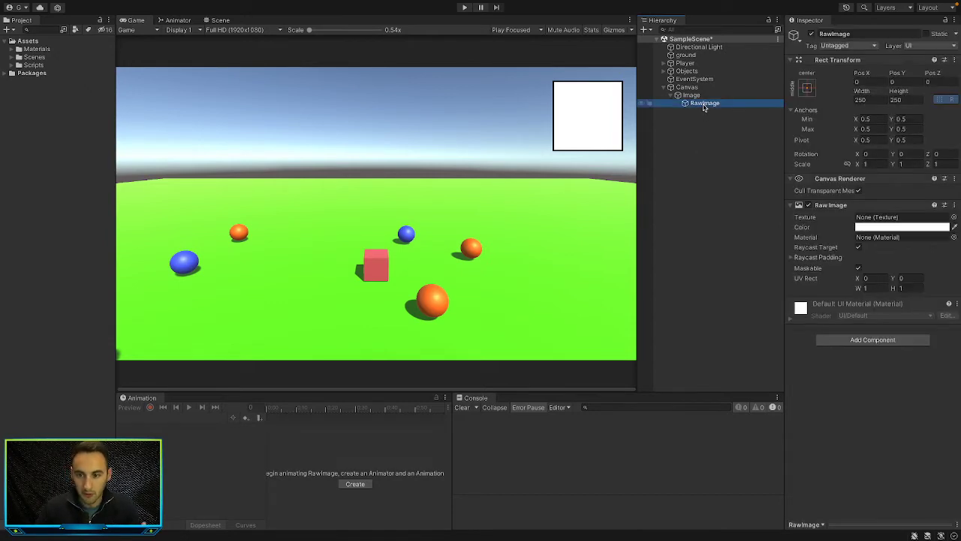
click(903, 218)
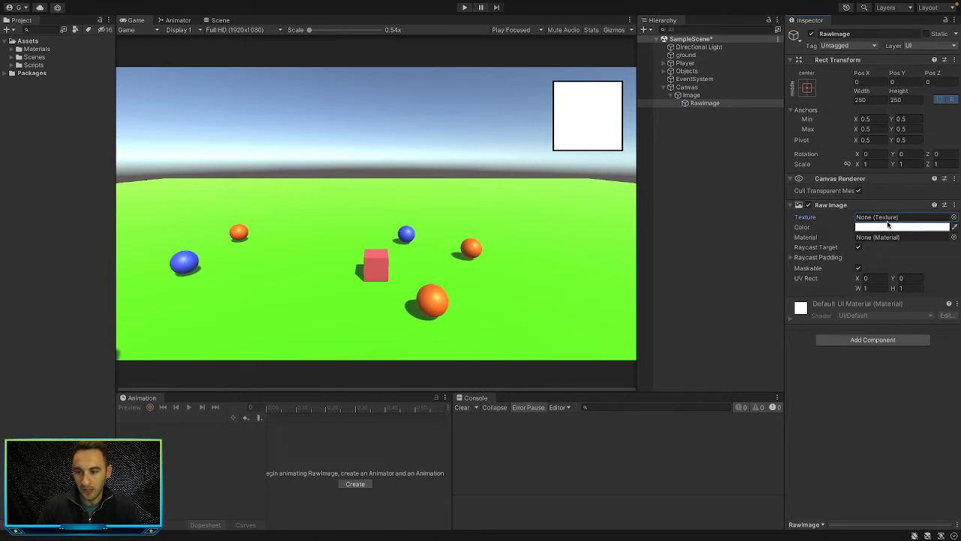
click(690, 153)
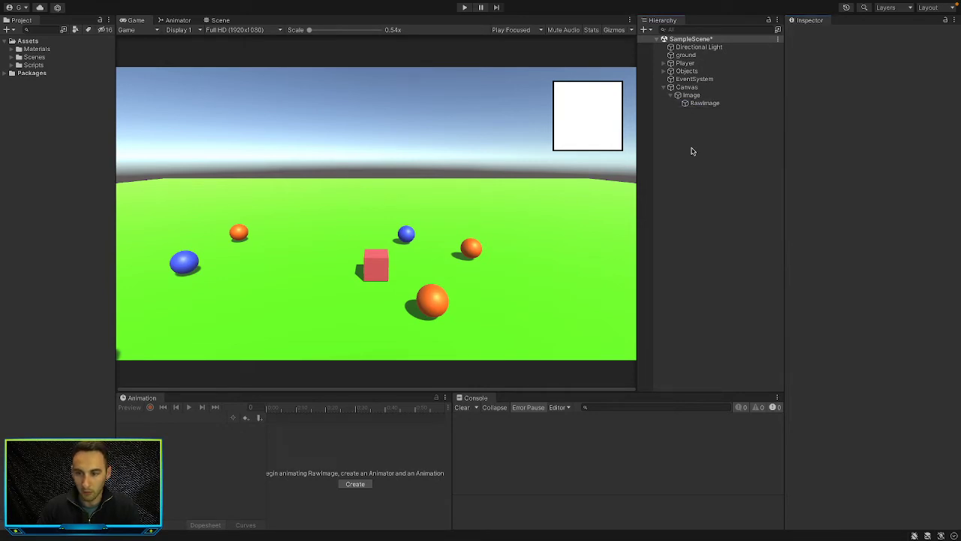
Create a Render Texture in Assets named MiniMapTexture.
click(28, 41)
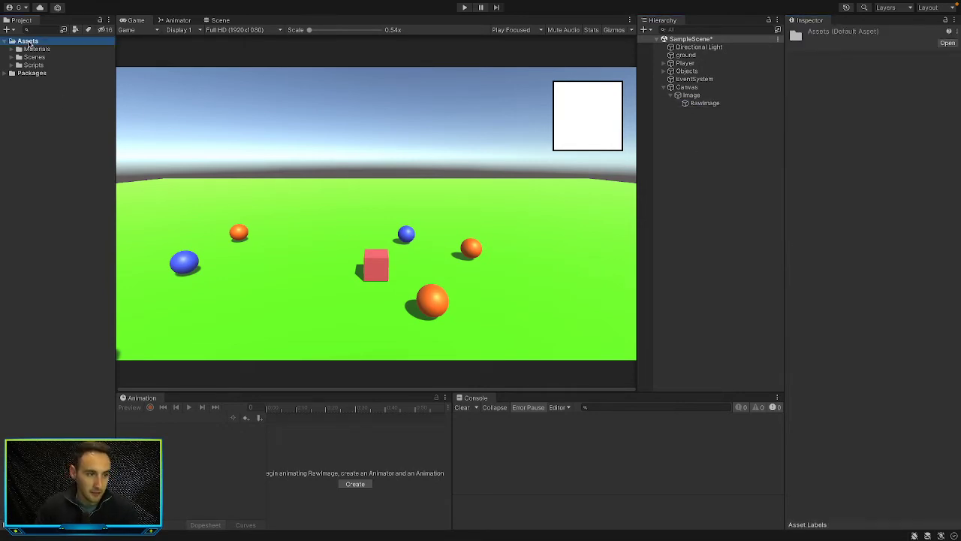
right_click(29, 41)
mouse_move(76, 46)
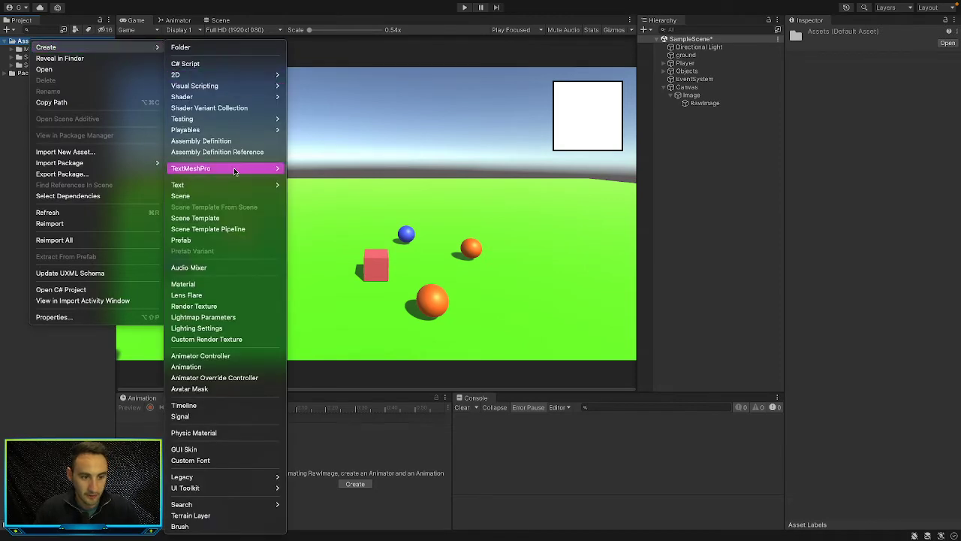
click(234, 305)
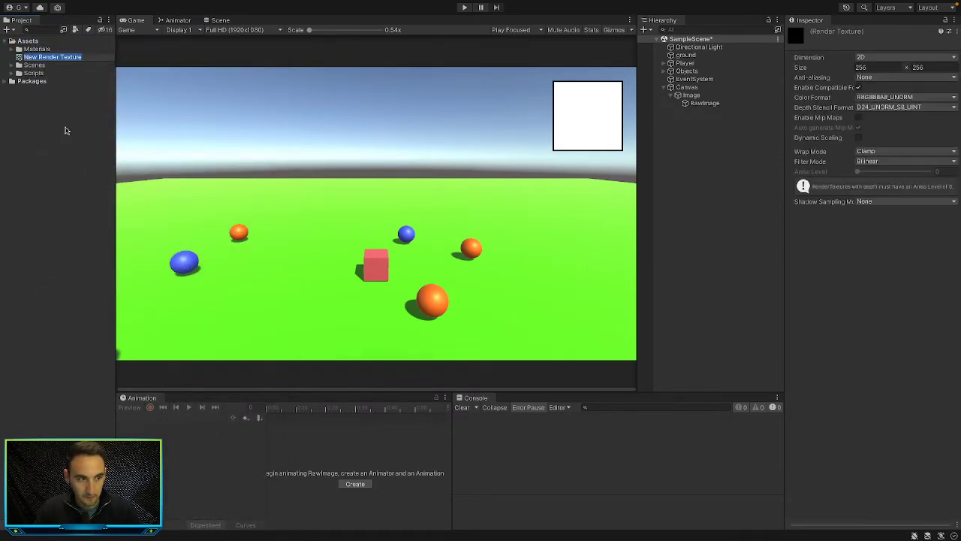
text(MiniMapTexture)
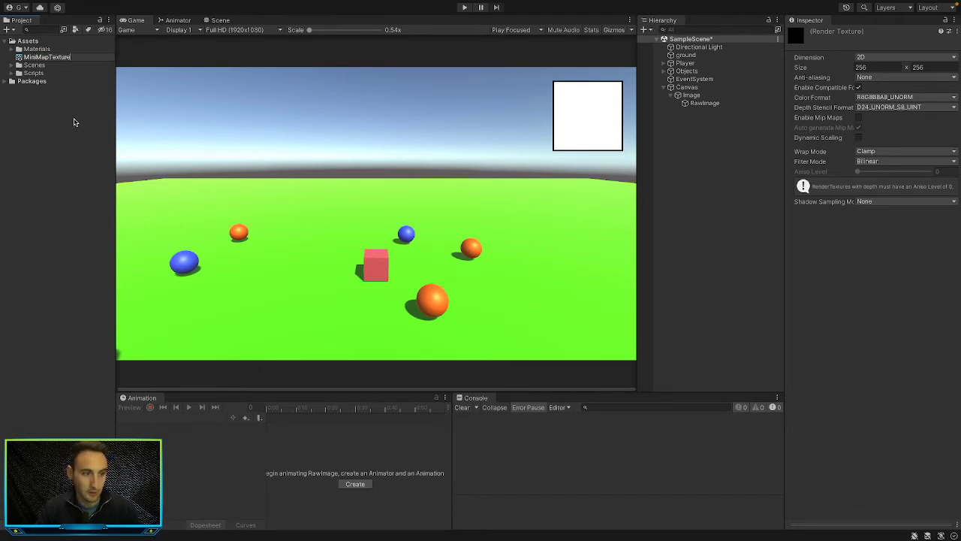
key(Return)
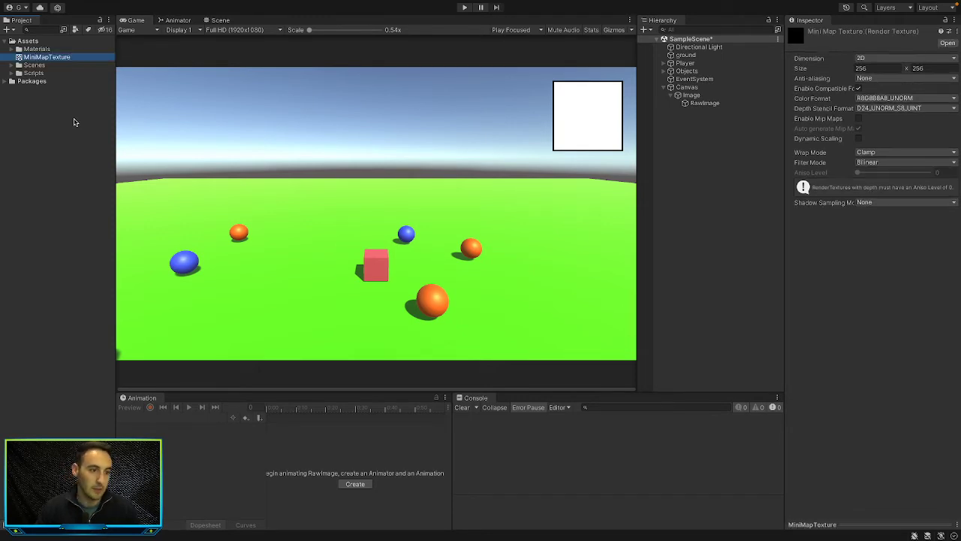
Set the MiniMapTexture size to 250 × 250.
click(885, 68)
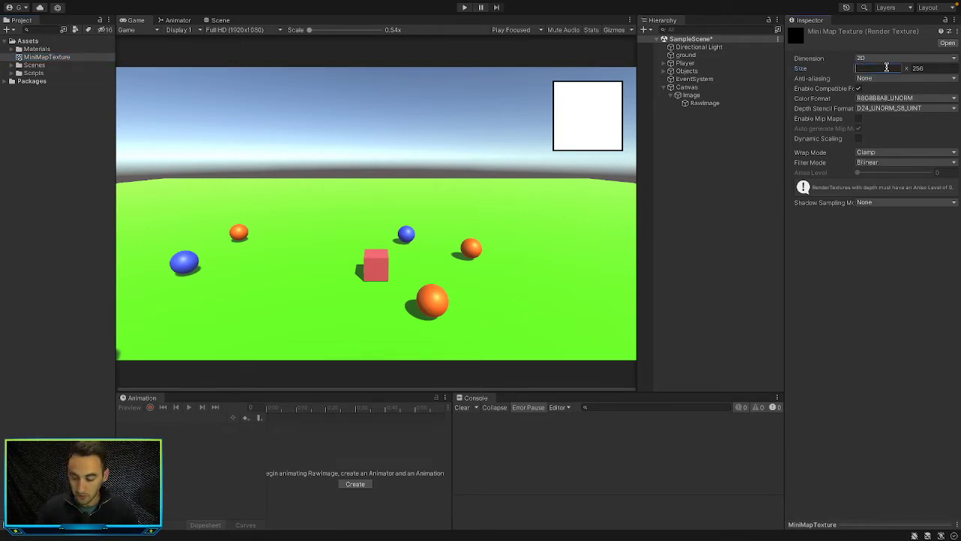
text(250)
key(Tab)
text(25)
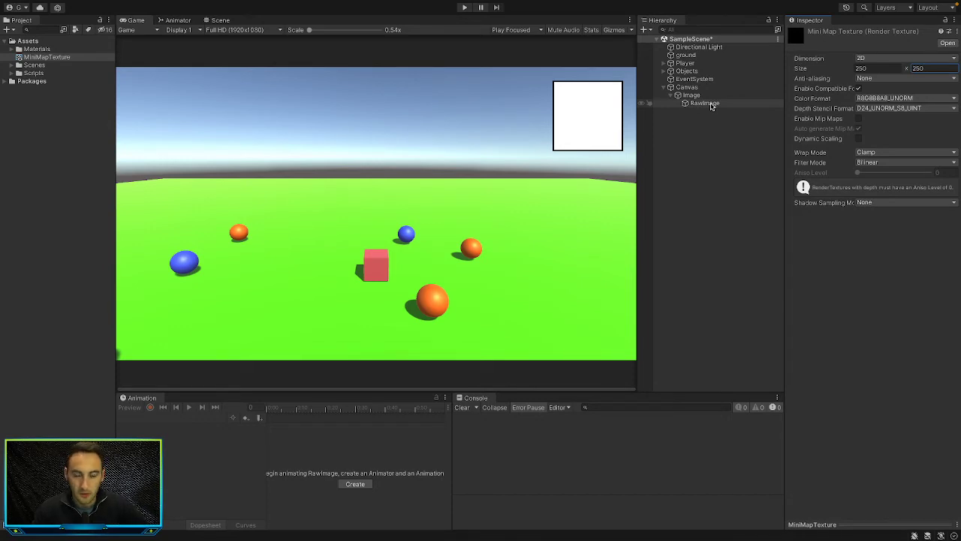
Drag MiniMapTexture into the RawImage's Texture slot and collapse the Image in the Hierarchy.
click(709, 103)
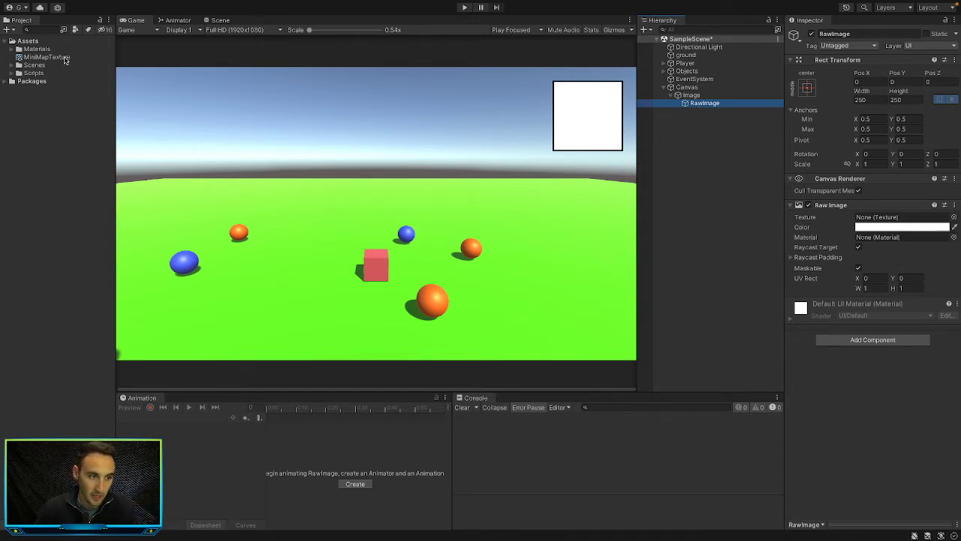
drag(33, 62, 880, 220)
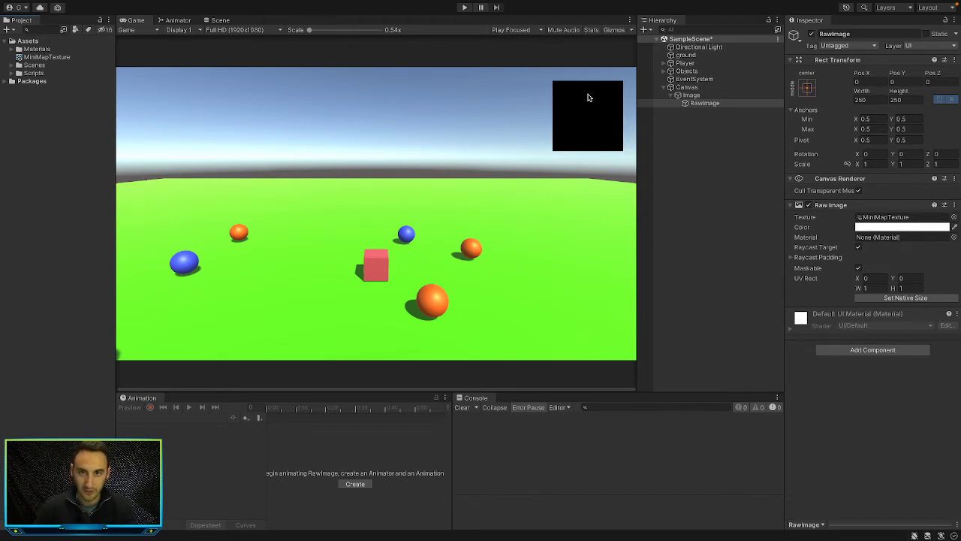
click(671, 95)
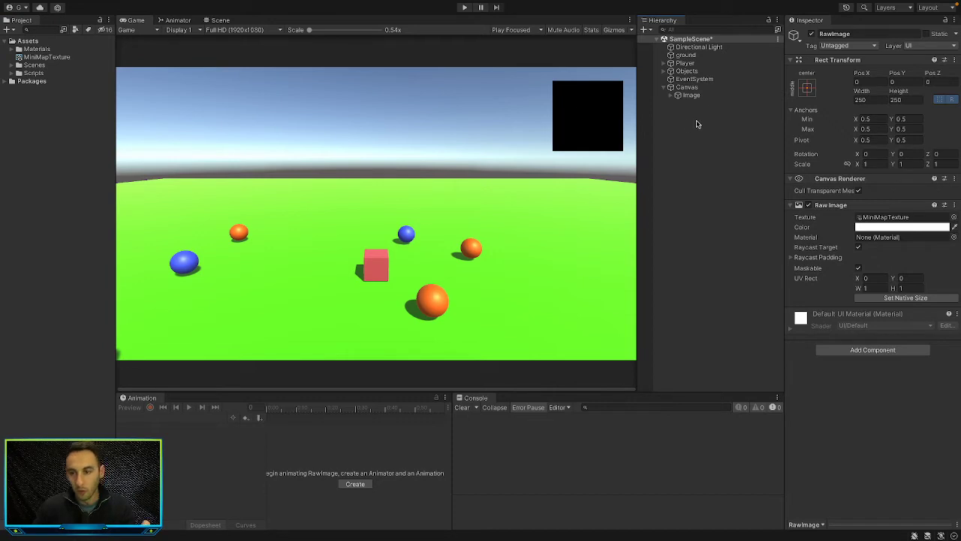
click(695, 122)
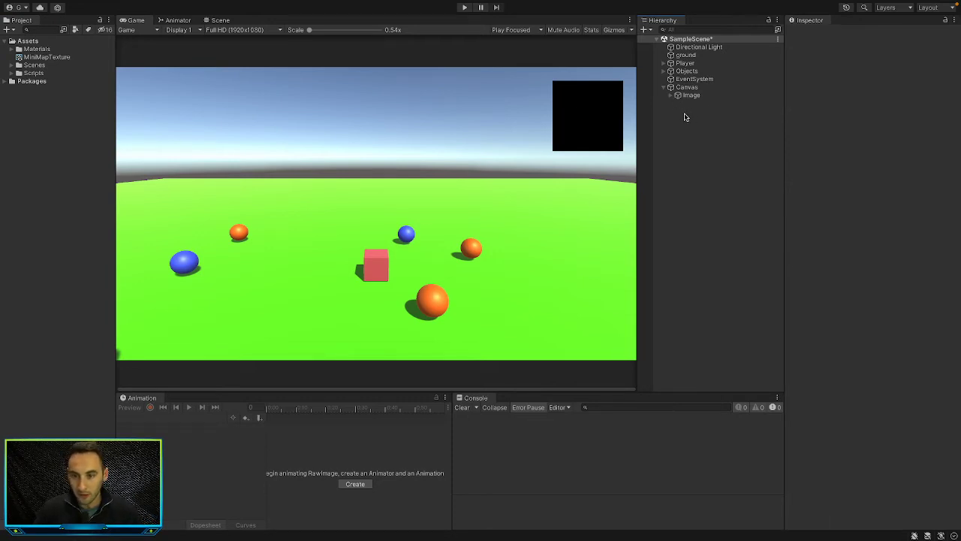
Add a new Camera to the scene named MiniMapCamera.
right_click(685, 114)
click(673, 113)
right_click(693, 130)
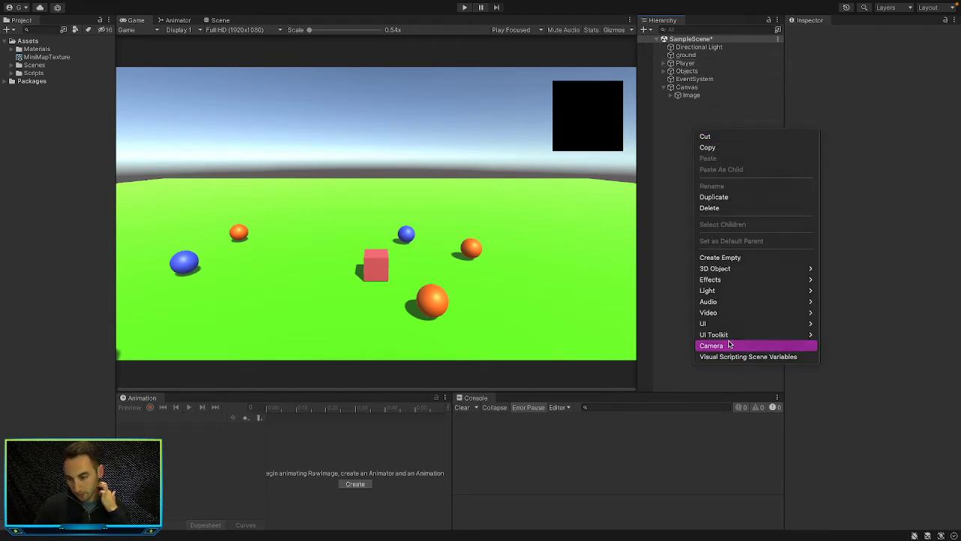
click(729, 344)
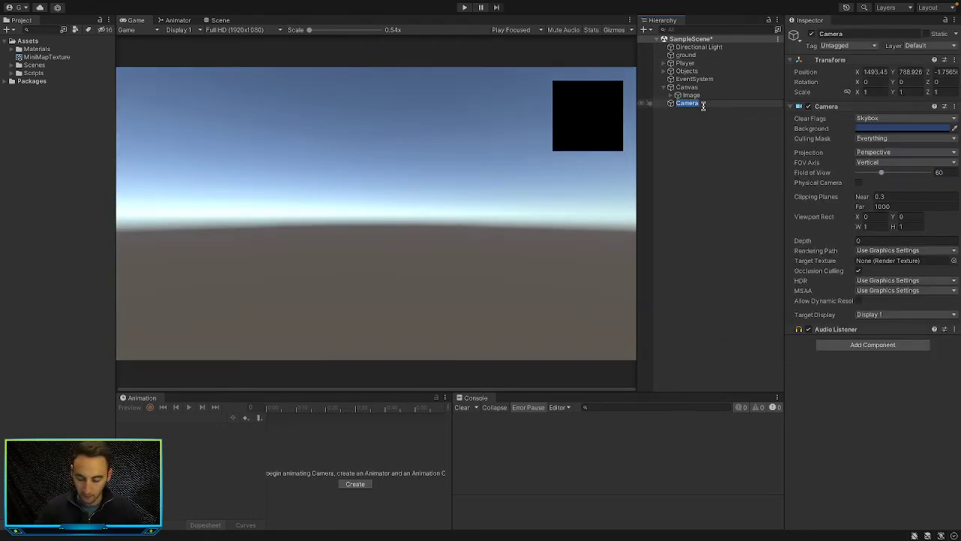
text(MiniMap)
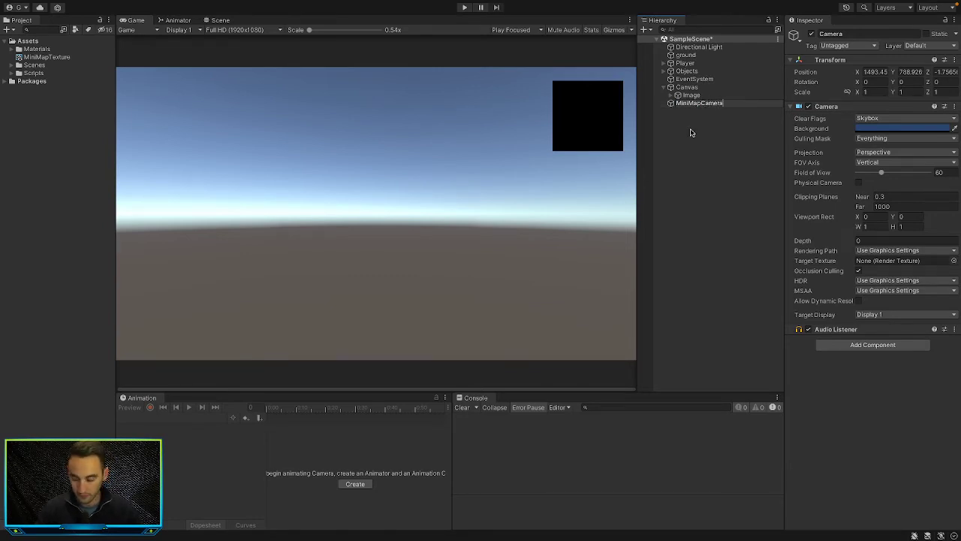
key(Return)
Assign MiniMapTexture as MiniMapCamera's Target Texture.
click(708, 133)
click(708, 104)
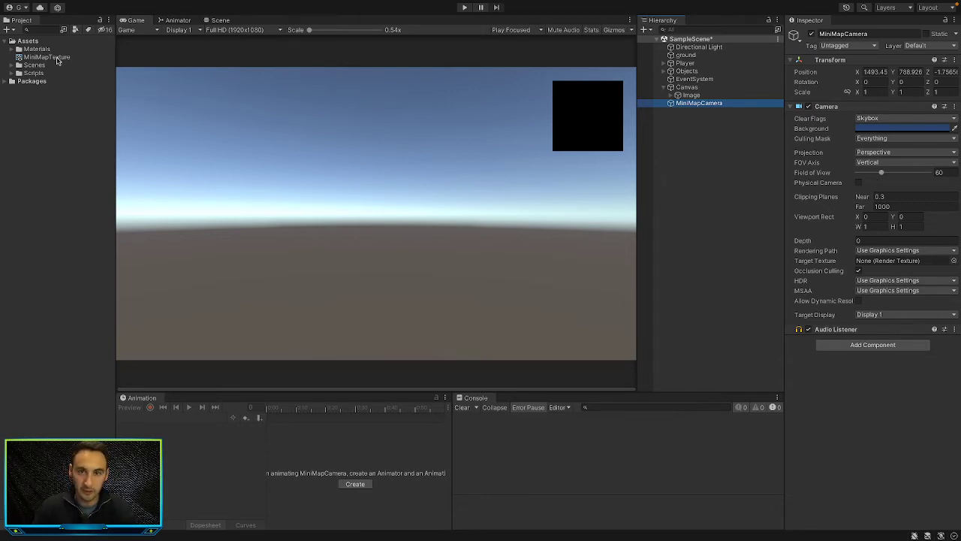
drag(45, 58, 871, 264)
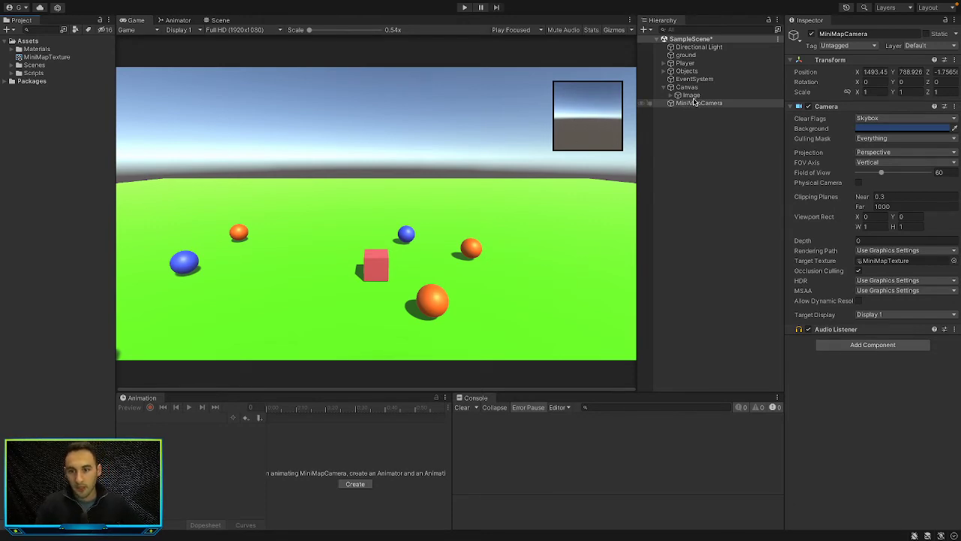
click(706, 133)
click(696, 106)
click(220, 20)
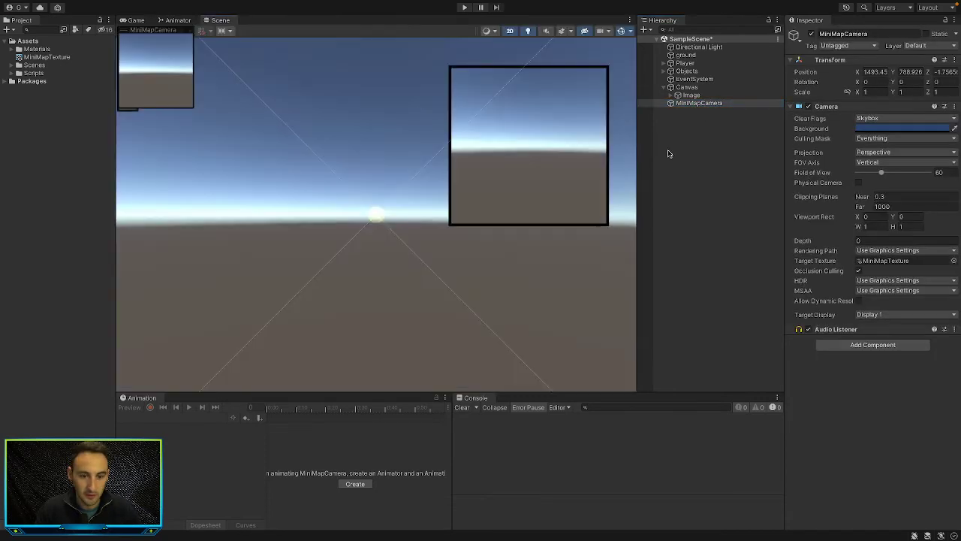
double_click(706, 103)
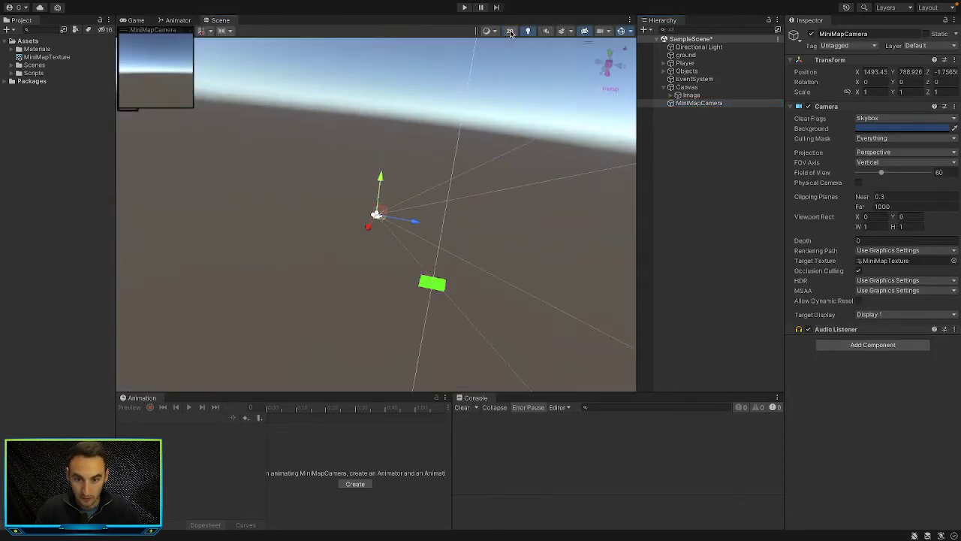
right_drag(419, 187, 470, 193)
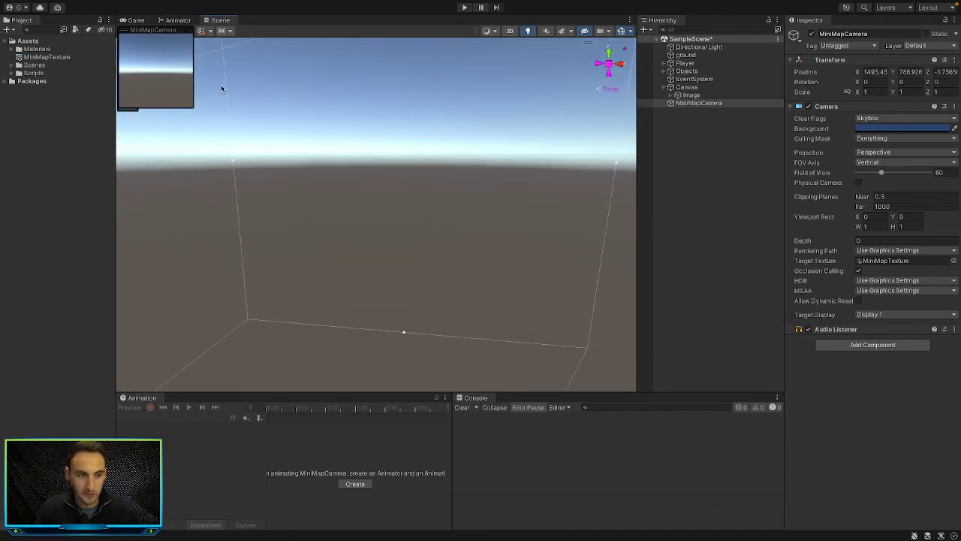
click(137, 20)
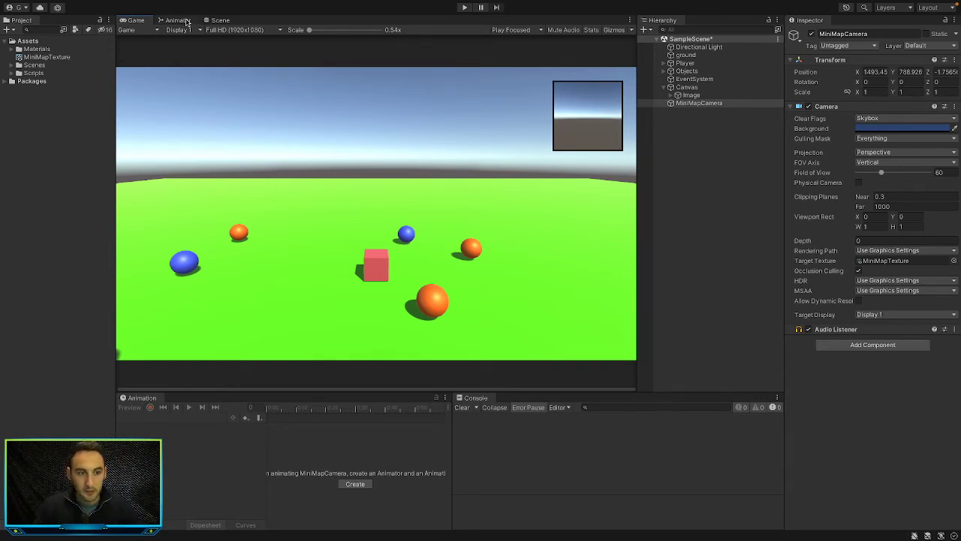
Frame the Player cube in the Scene view and copy its Transform position.
click(216, 20)
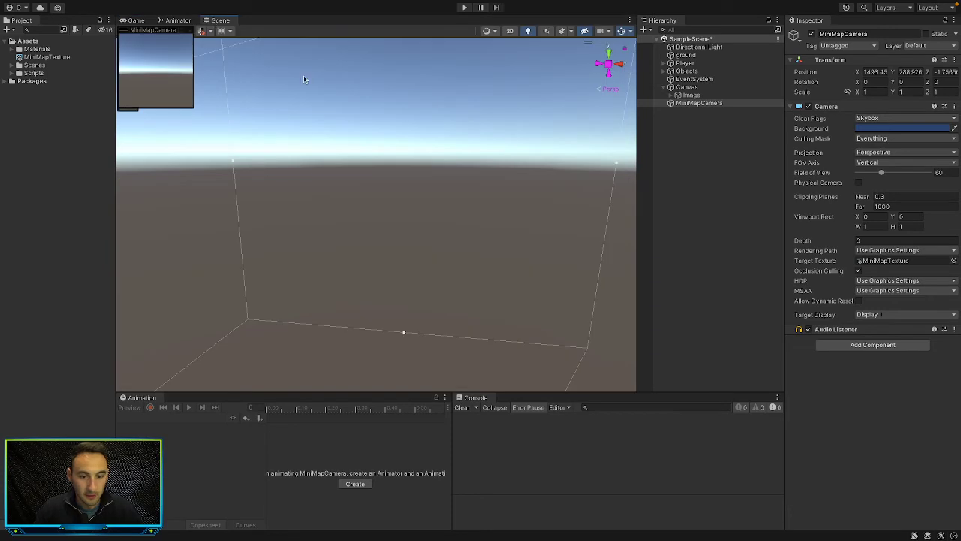
double_click(685, 64)
scroll(408, 198, down, 6)
right_drag(407, 198, 423, 183)
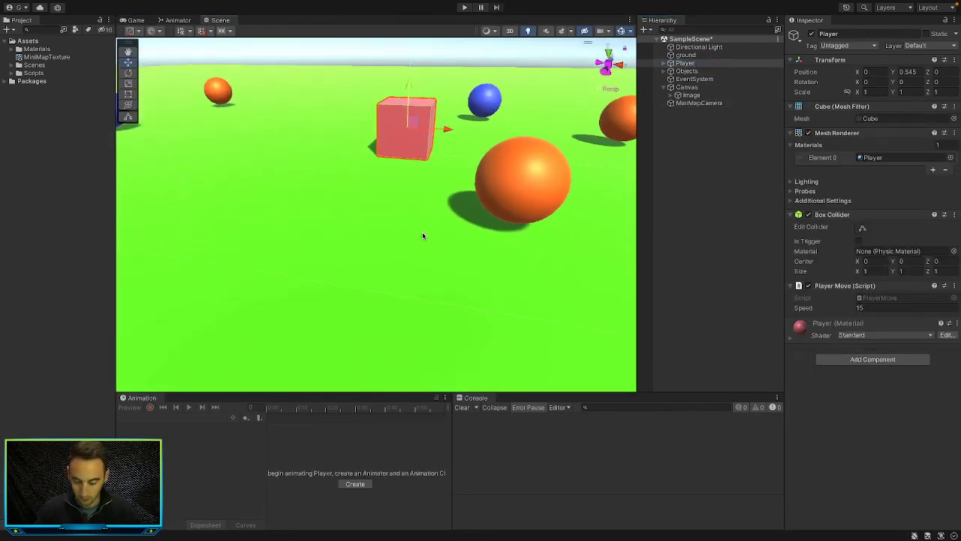
right_drag(423, 236, 428, 192)
scroll(429, 188, up, 5)
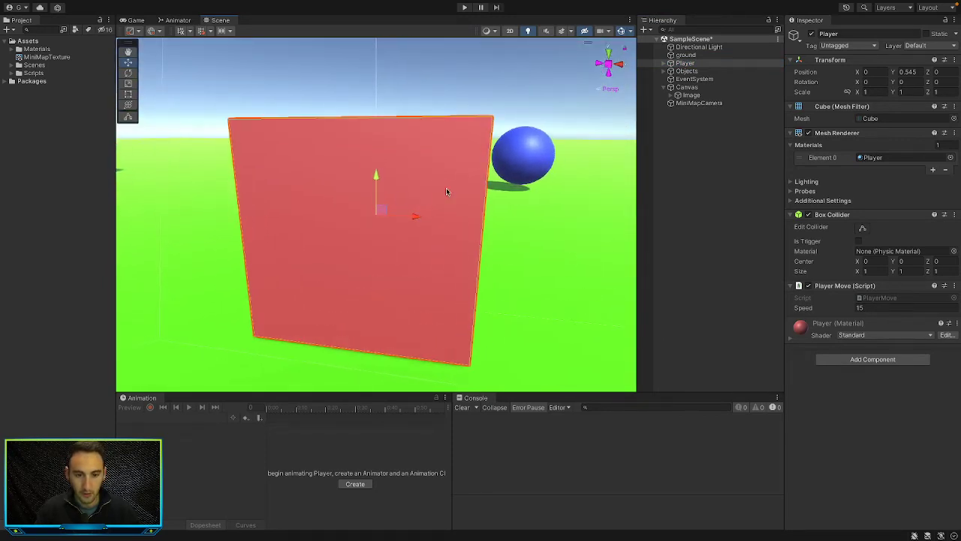
scroll(459, 203, down, 4)
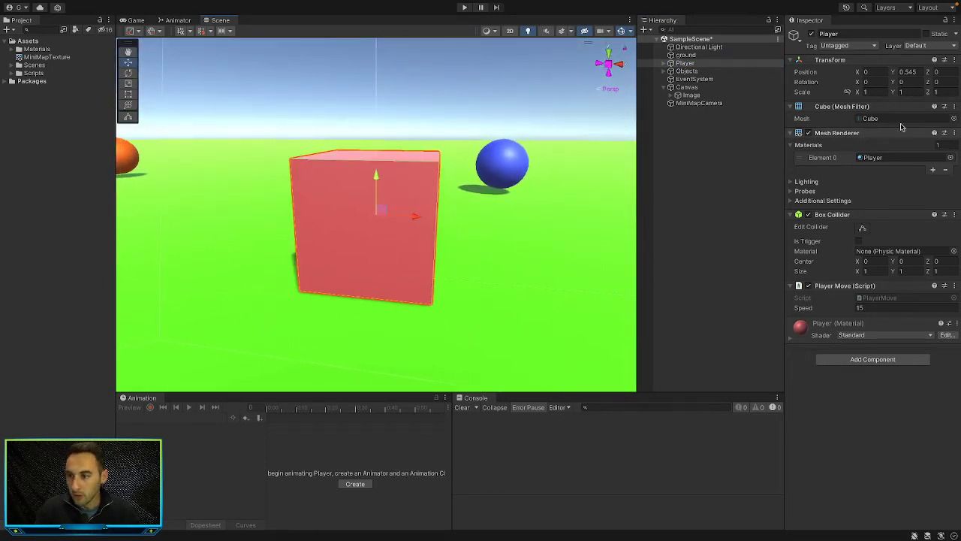
click(955, 60)
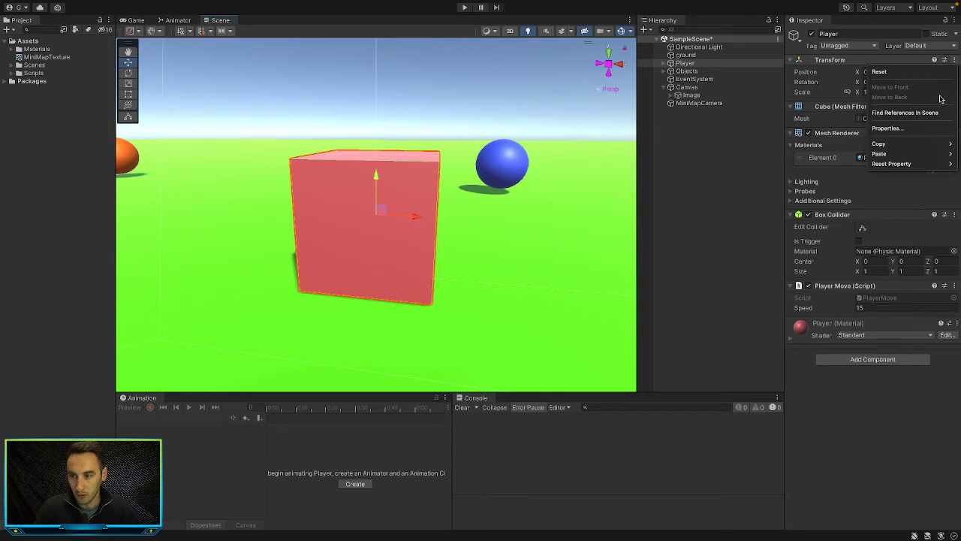
mouse_move(926, 143)
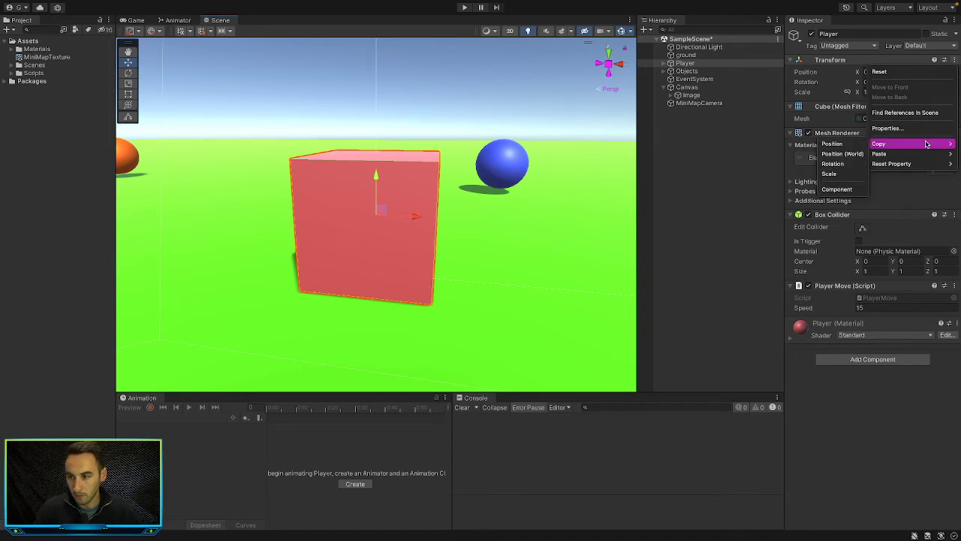
click(845, 144)
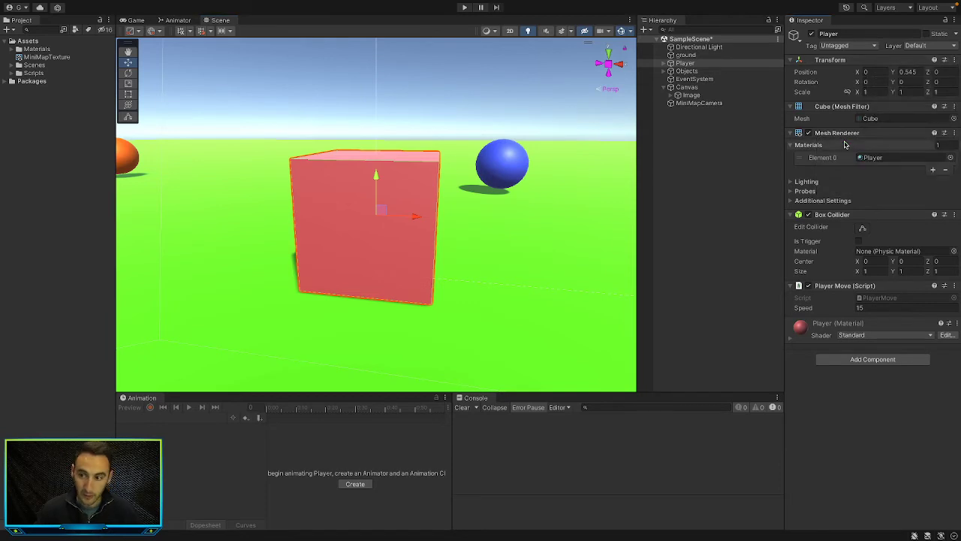
Paste the Player's position onto MiniMapCamera's Transform.
click(702, 103)
click(953, 60)
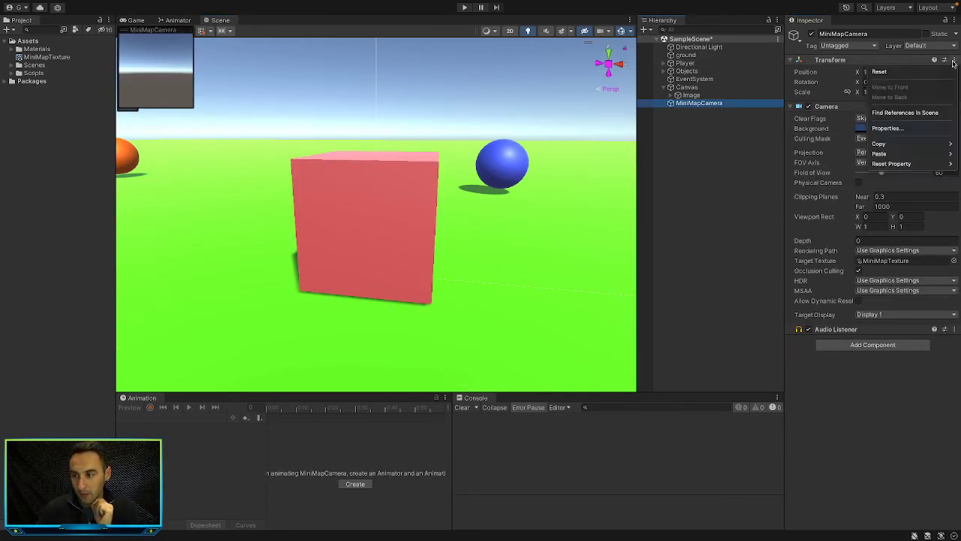
mouse_move(898, 143)
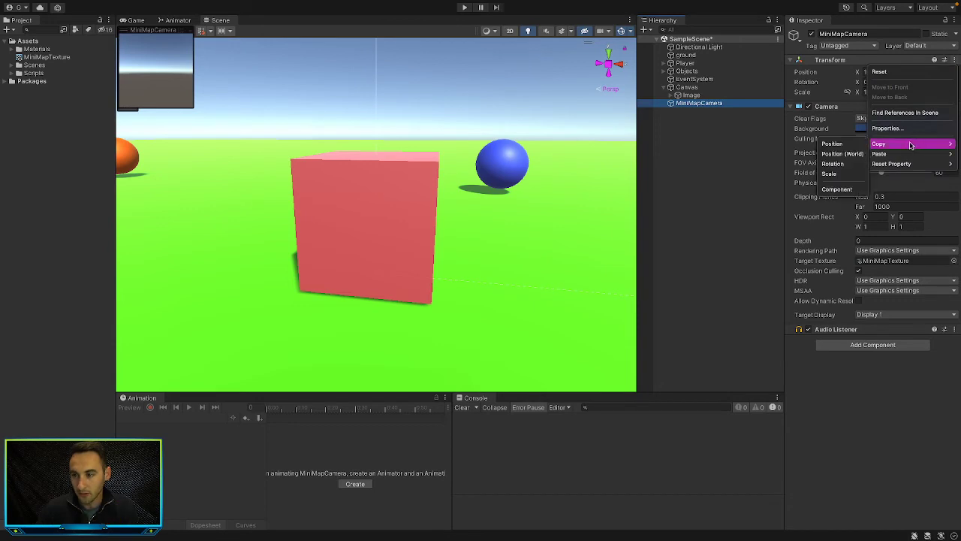
click(842, 153)
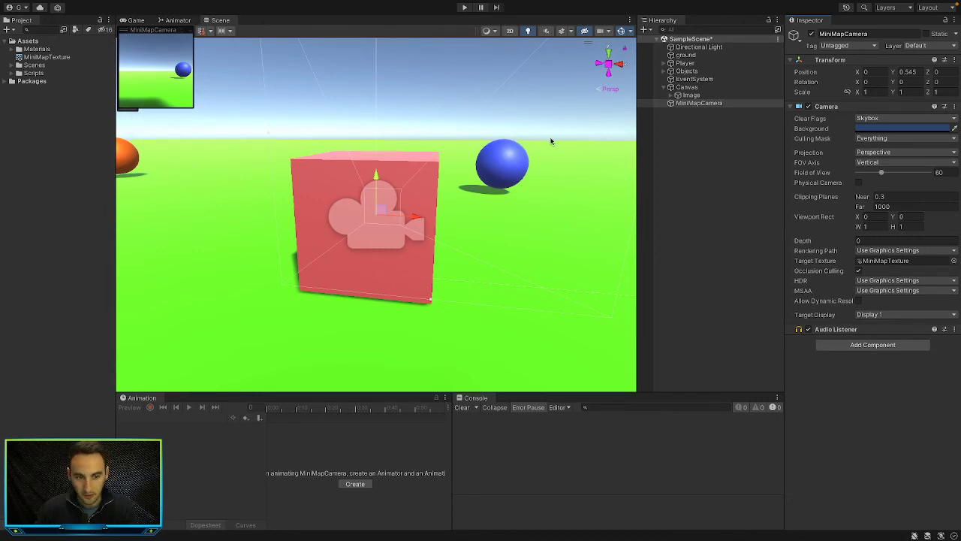
Raise MiniMapCamera to Position Y 10 above the scene.
mouse_move(807, 152)
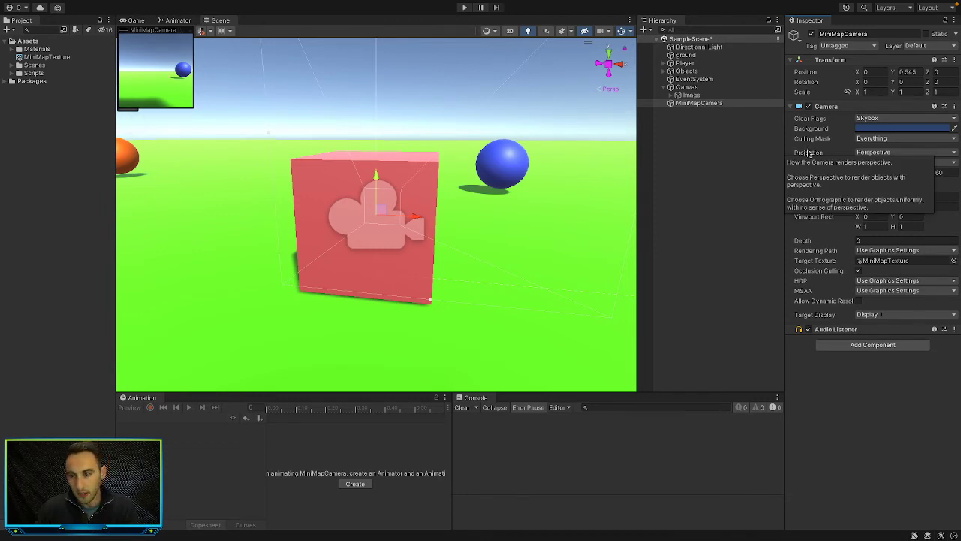
click(706, 103)
scroll(376, 184, down, 5)
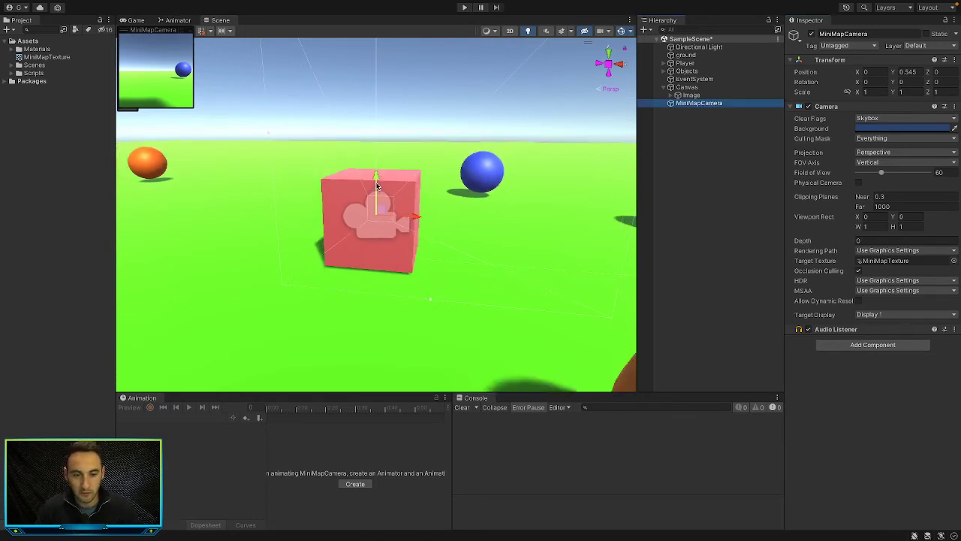
drag(375, 184, 376, 41)
scroll(375, 150, down, 3)
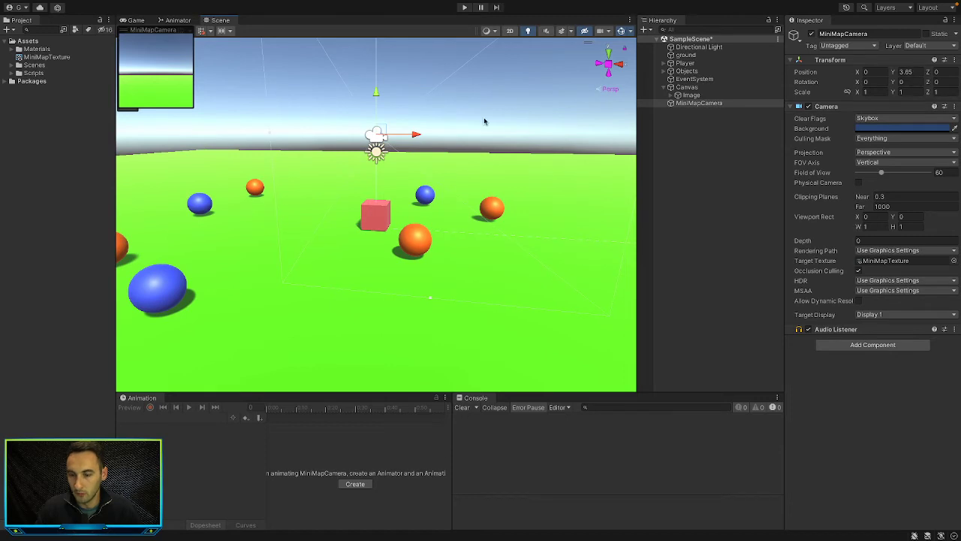
drag(375, 101, 375, 60)
click(918, 72)
text(10)
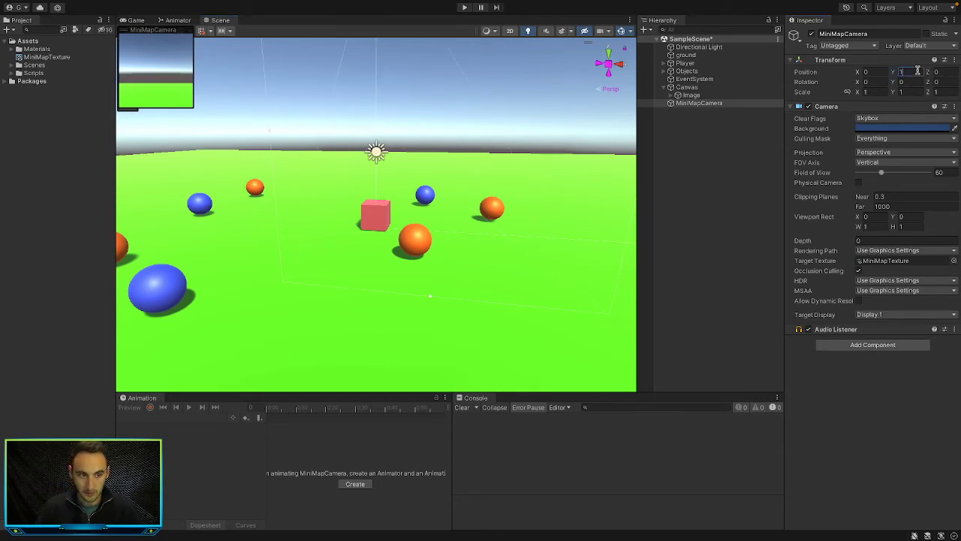
Rotate MiniMapCamera 90 on X and make it a child of Player.
click(878, 82)
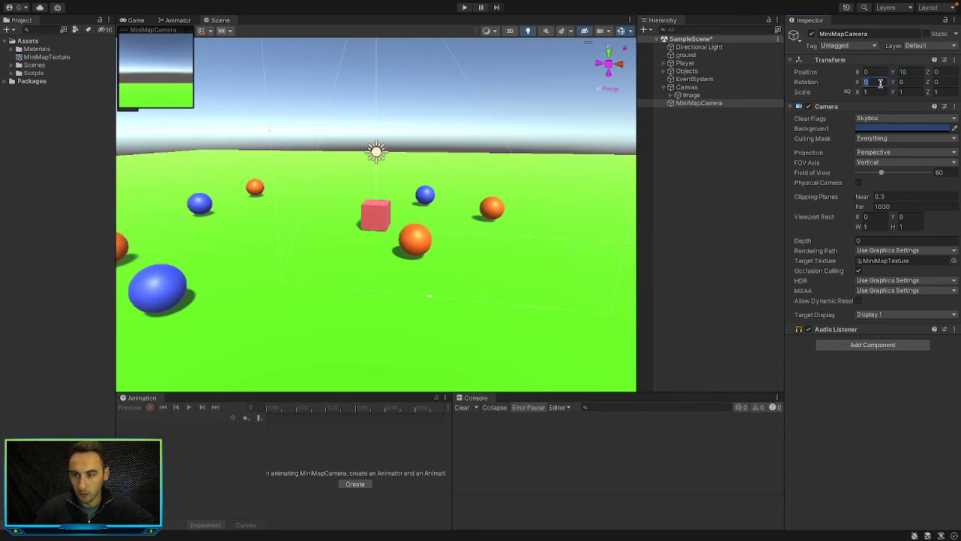
text(90)
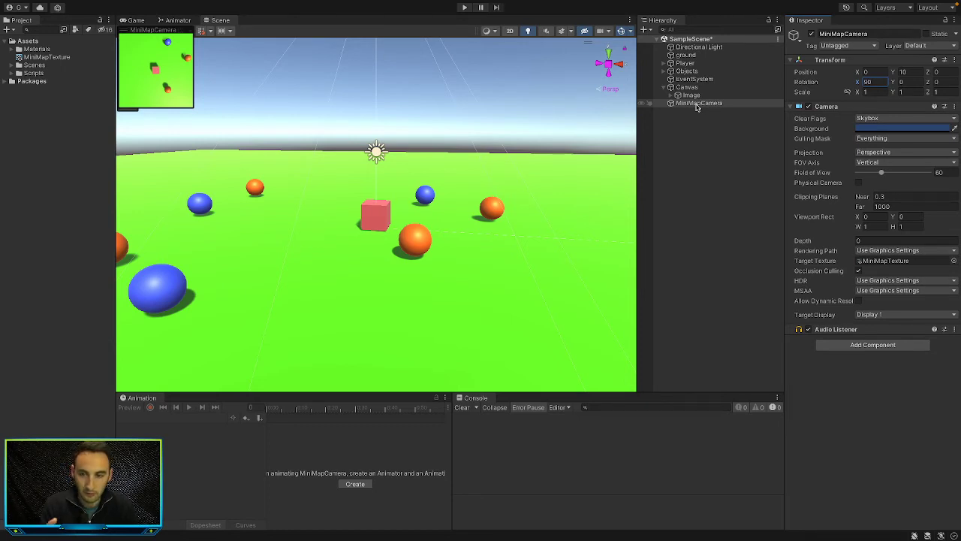
click(696, 104)
drag(683, 65, 685, 64)
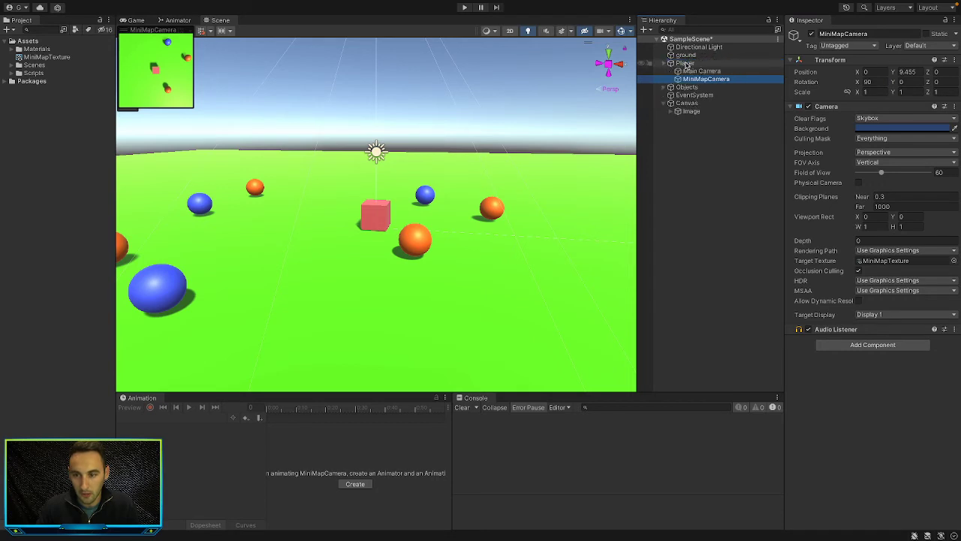
Play the game and drive the player forward with W while the minimap follows.
click(464, 9)
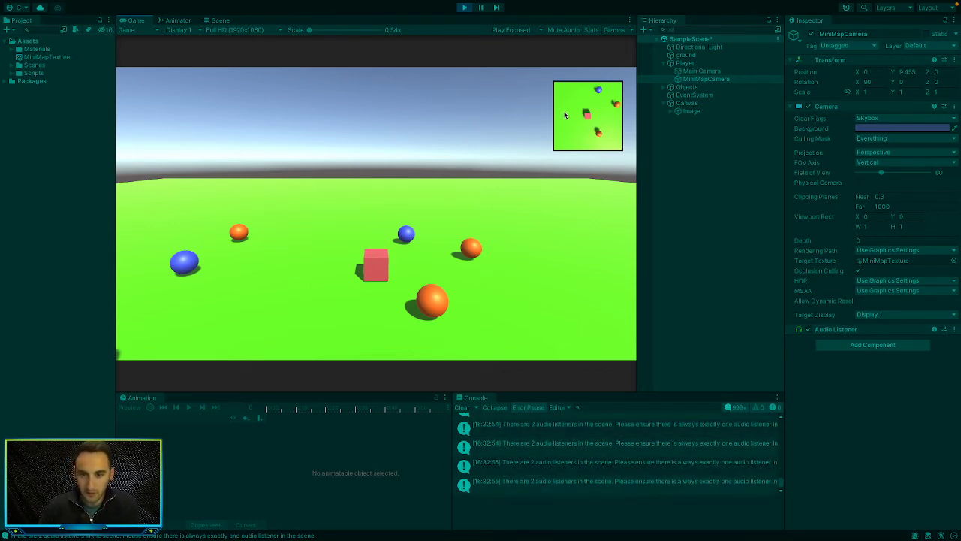
key(w)
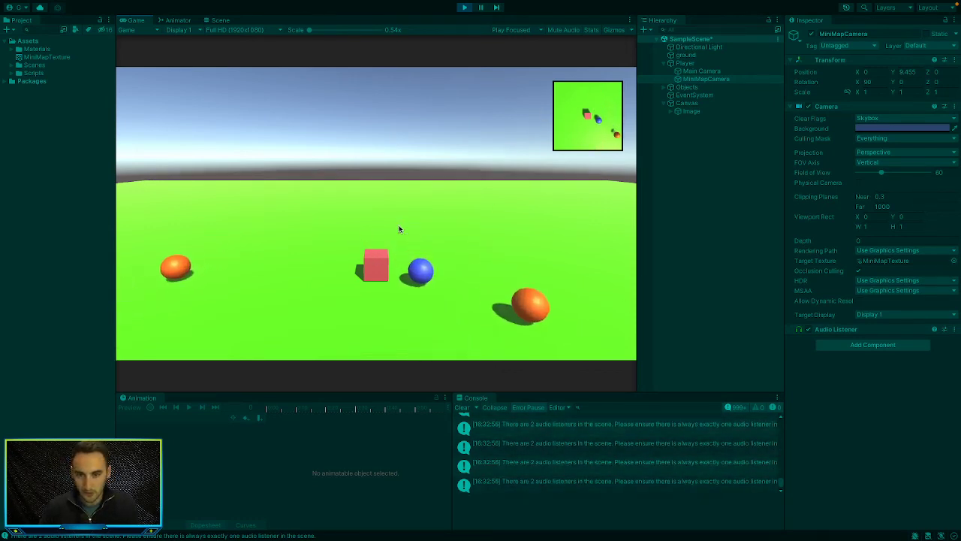
key(w)
key(w)
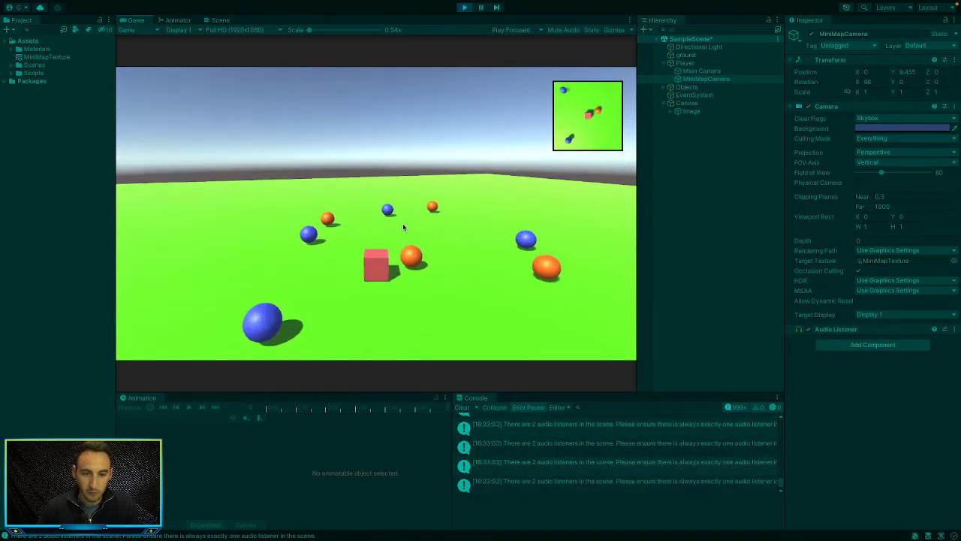
Remove MiniMapCamera's Audio Listener, keeping Main Camera's, then play and stop the game.
click(464, 7)
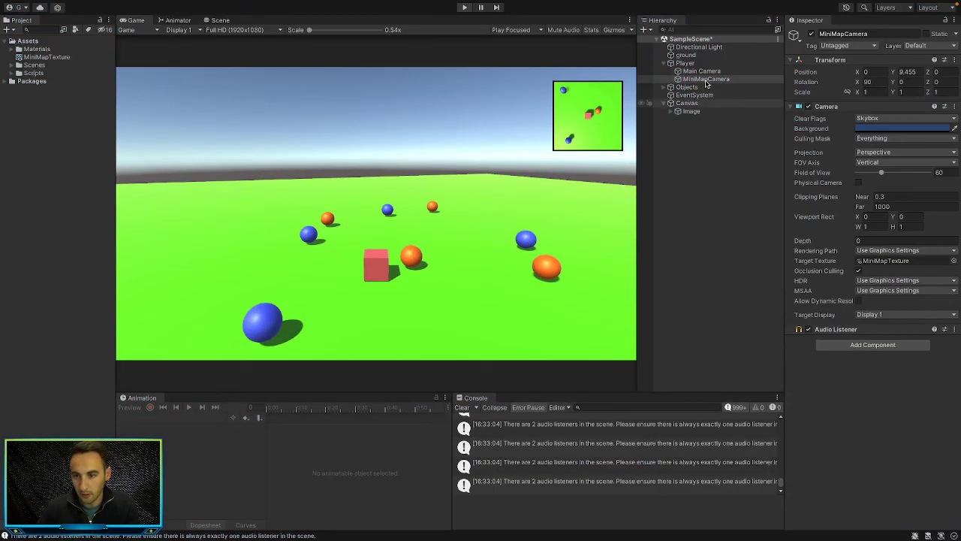
click(704, 78)
click(954, 330)
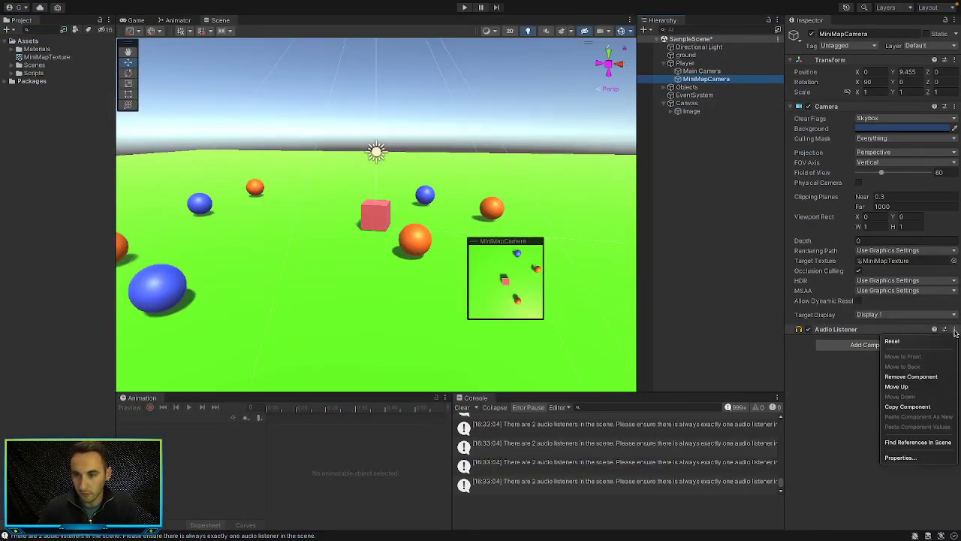
click(934, 377)
click(582, 437)
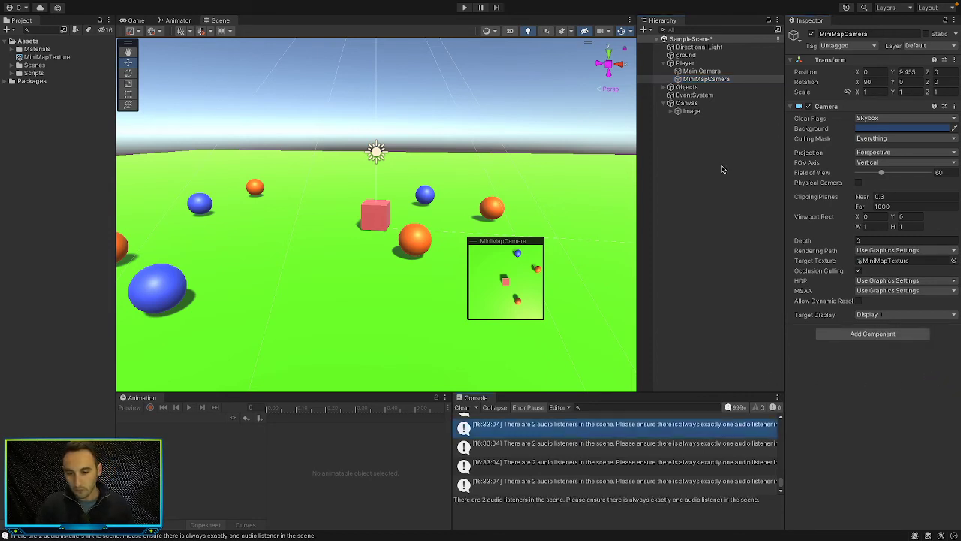
click(701, 70)
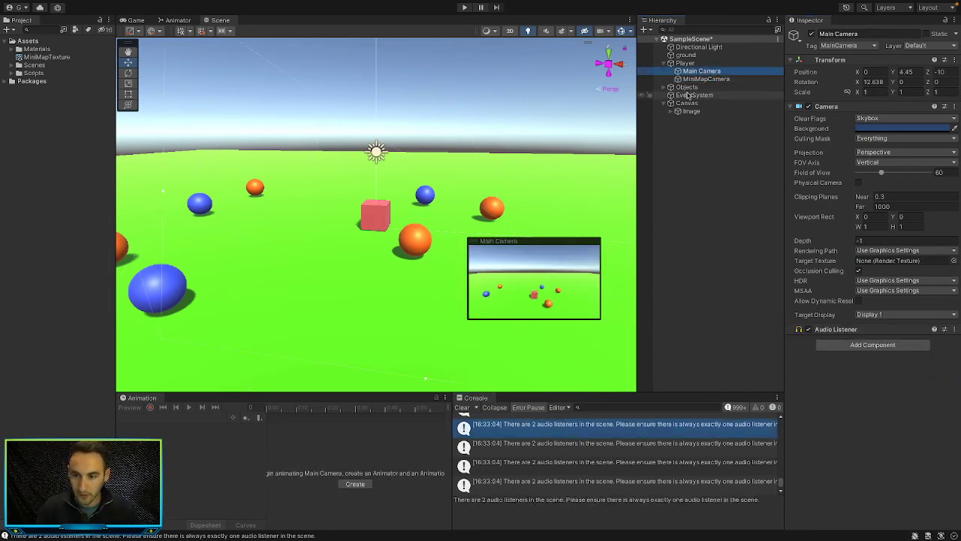
click(461, 8)
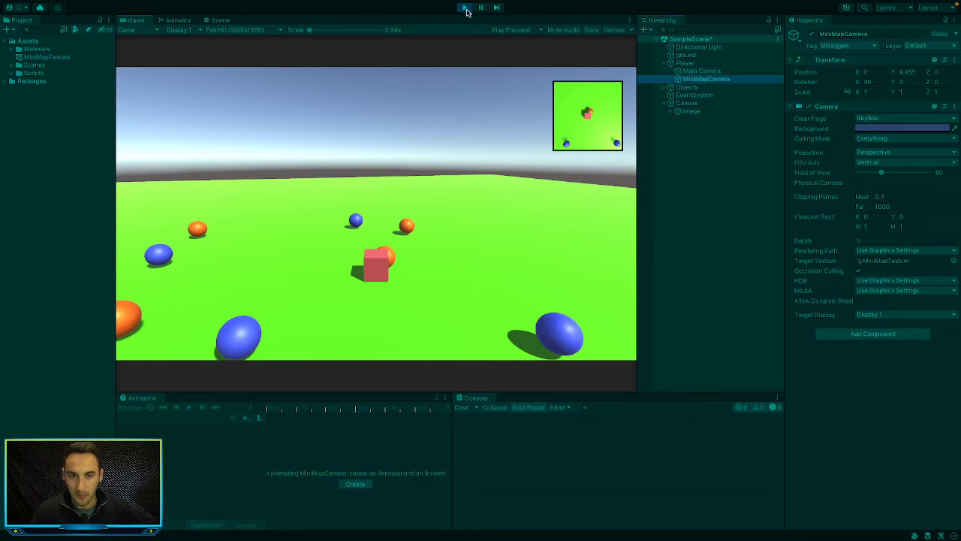
click(465, 9)
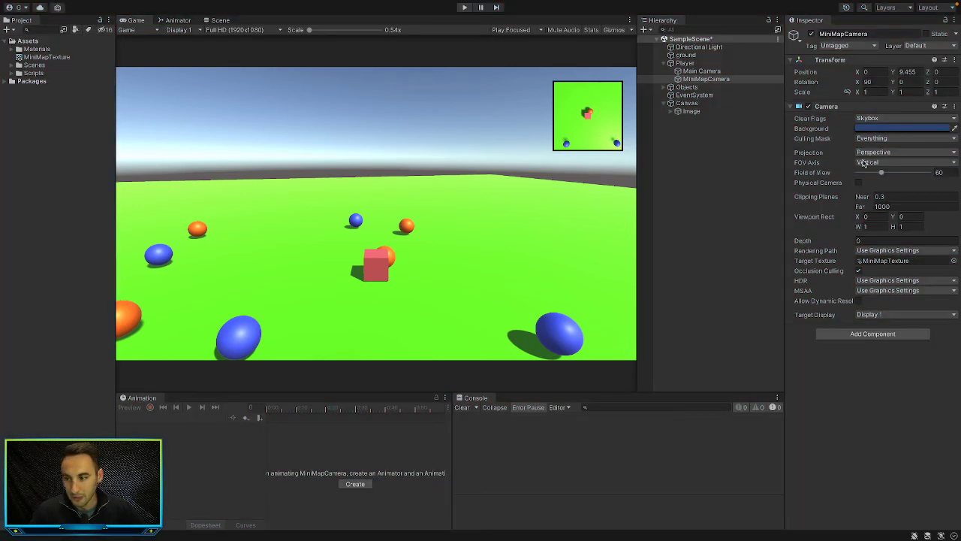
Switch the MiniMapCamera to Orthographic projection and view the minimap in the Game view.
click(706, 79)
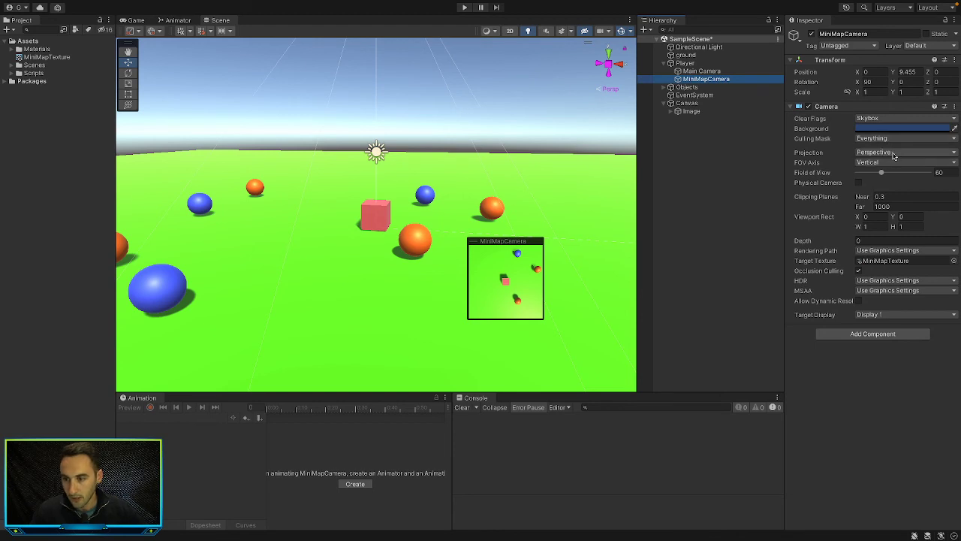
click(894, 153)
click(893, 166)
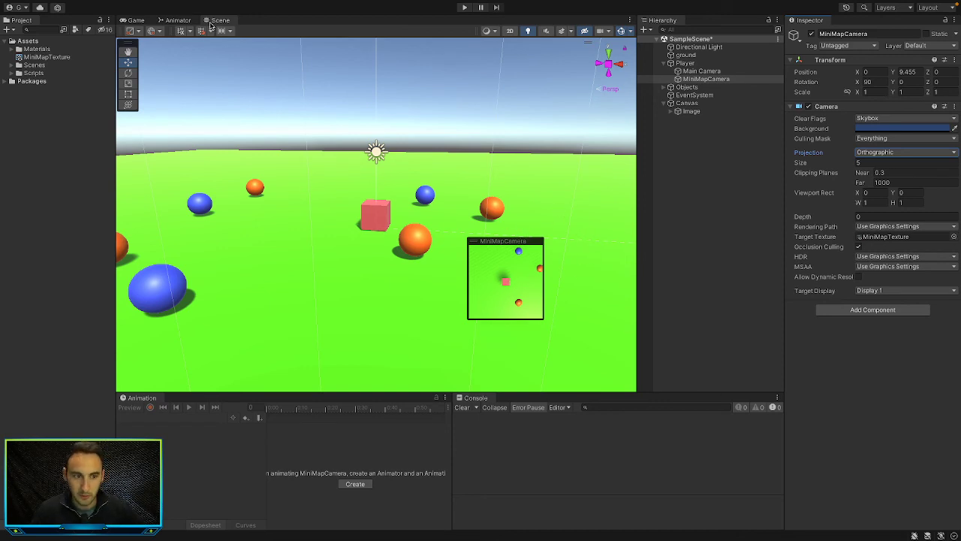
key(ctrl+2)
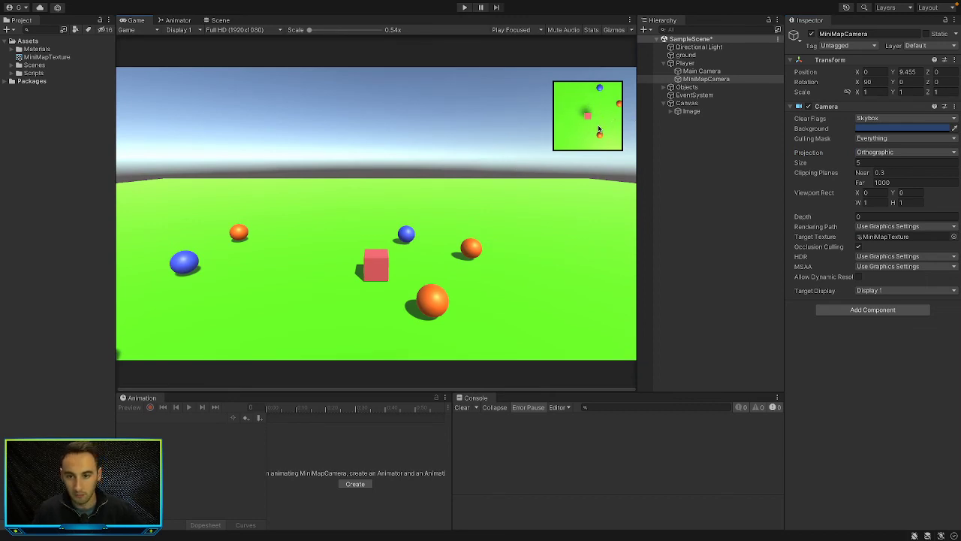
Compare against Perspective projection, then return the MiniMapCamera to Orthographic at size 5.
click(879, 153)
click(874, 142)
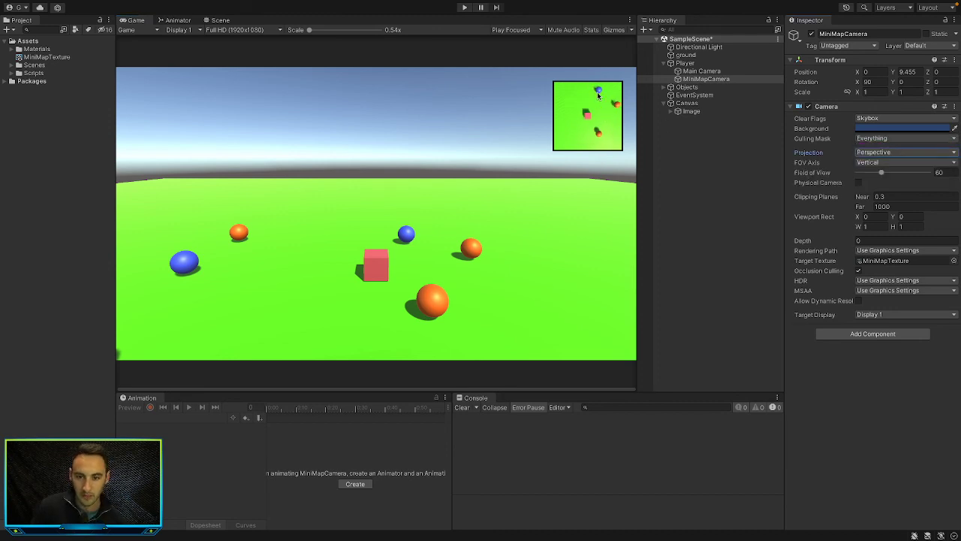
click(901, 153)
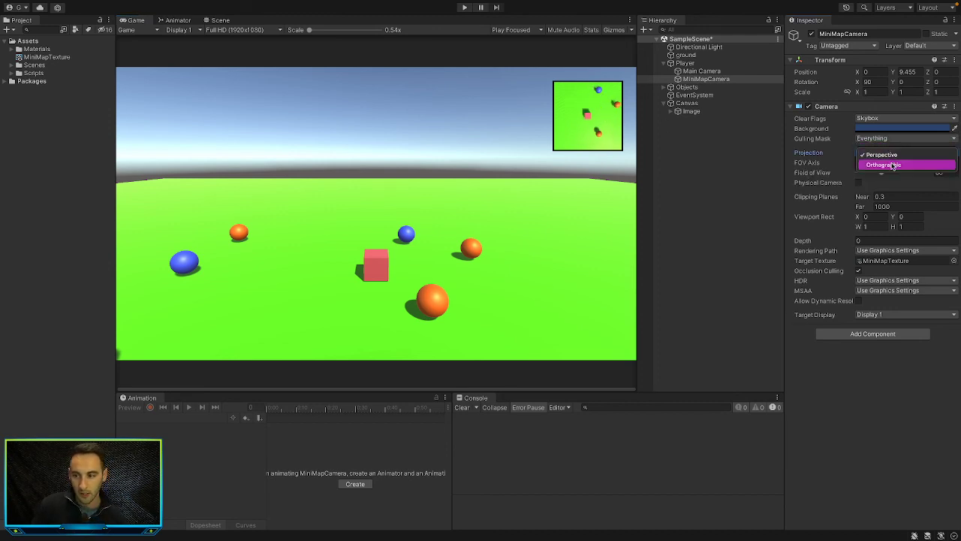
click(892, 165)
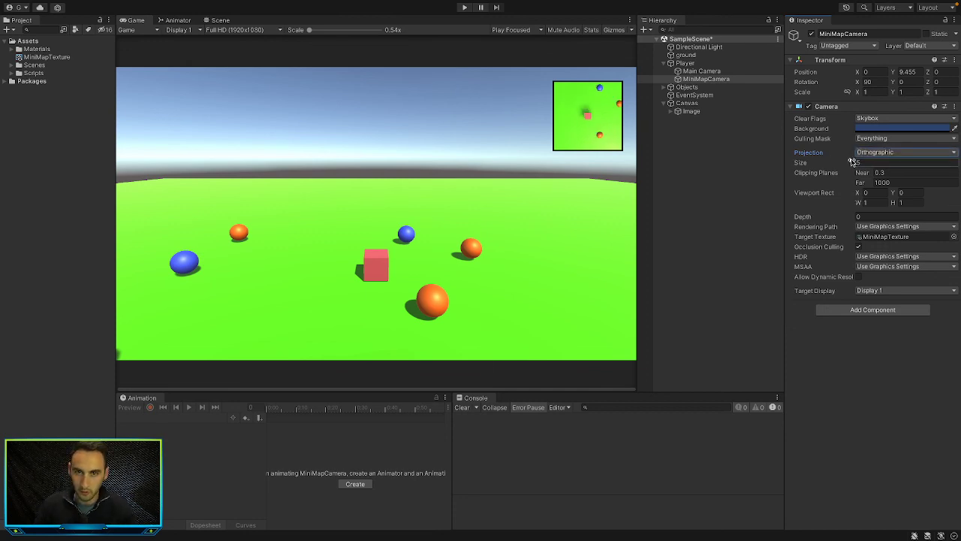